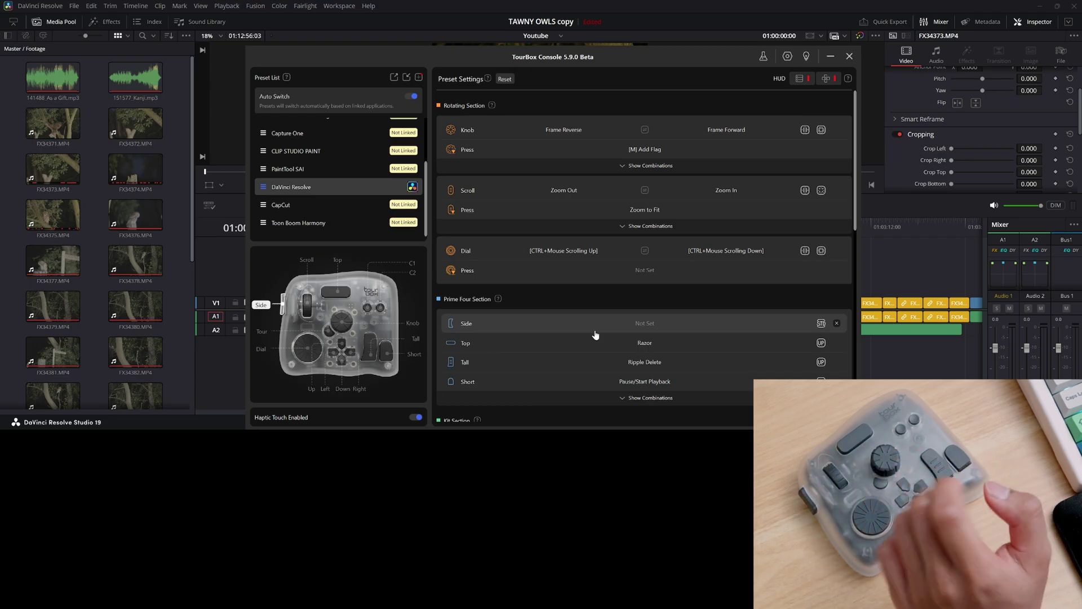
{"action": "left_click", "coordinate": [831, 58]}
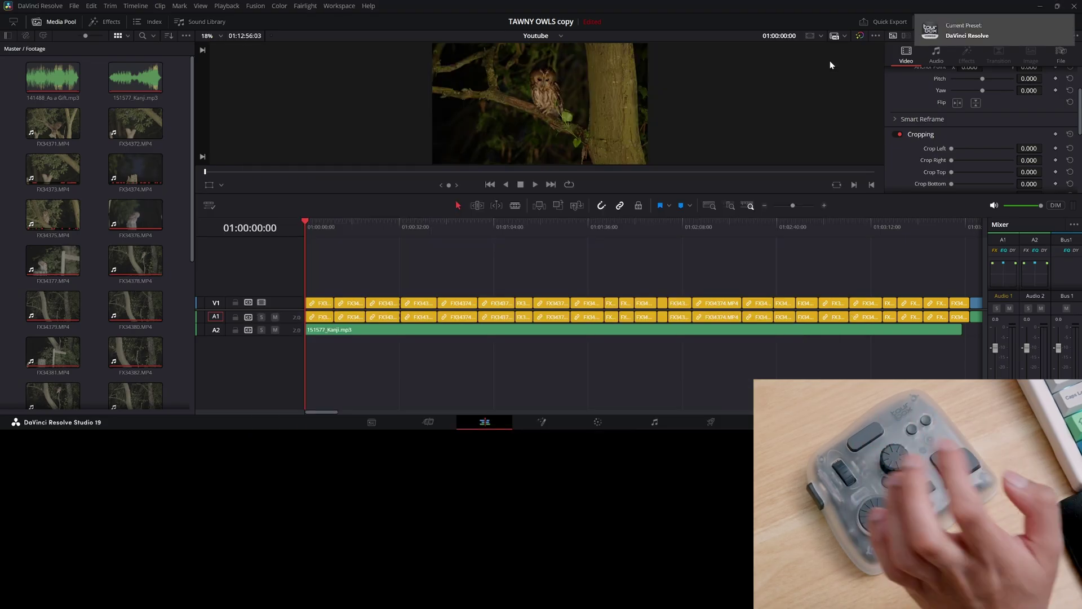
Step: Jump the playhead ahead to the owl-on-branch shot at about 01:01:48
{"action": "key", "text": "Down"}
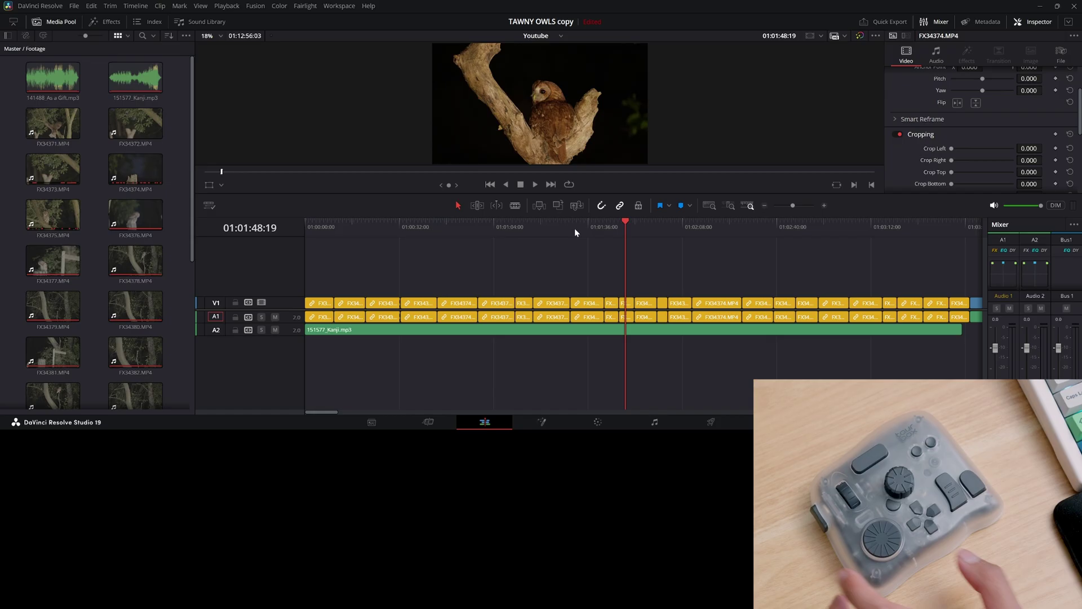
{"action": "scroll", "coordinate": [575, 227], "scroll_direction": "right", "scroll_amount": 2}
{"action": "scroll", "coordinate": [574, 227], "scroll_direction": "right", "scroll_amount": 3}
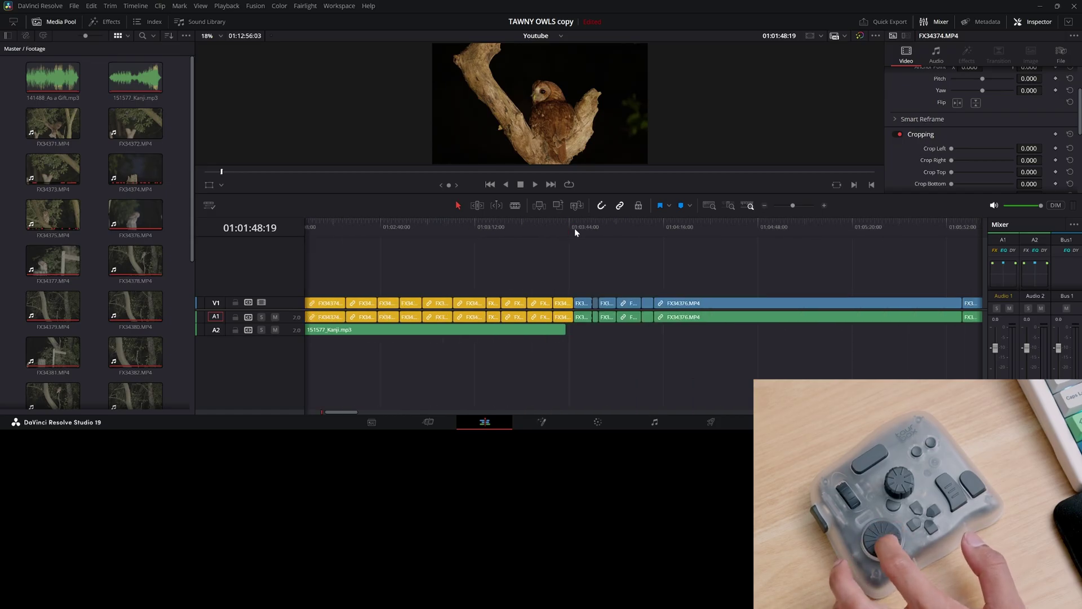
{"action": "scroll", "coordinate": [573, 228], "scroll_direction": "right", "scroll_amount": 3}
{"action": "scroll", "coordinate": [574, 227], "scroll_direction": "right", "scroll_amount": 2}
{"action": "scroll", "coordinate": [574, 228], "scroll_direction": "right", "scroll_amount": 3}
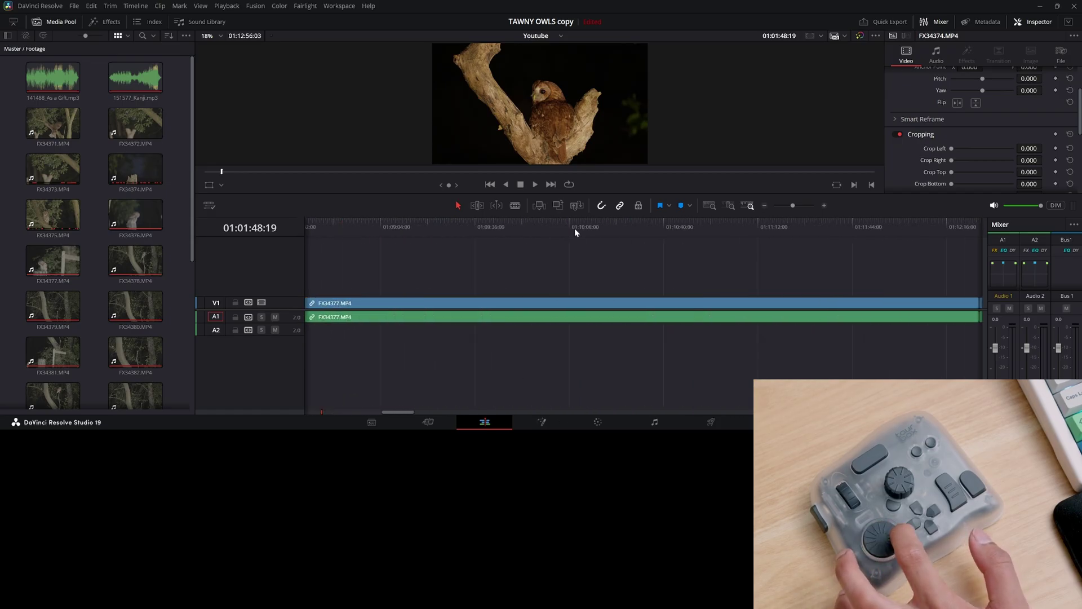
{"action": "scroll", "coordinate": [574, 228], "scroll_direction": "left", "scroll_amount": 3}
{"action": "scroll", "coordinate": [574, 228], "scroll_direction": "left", "scroll_amount": 5}
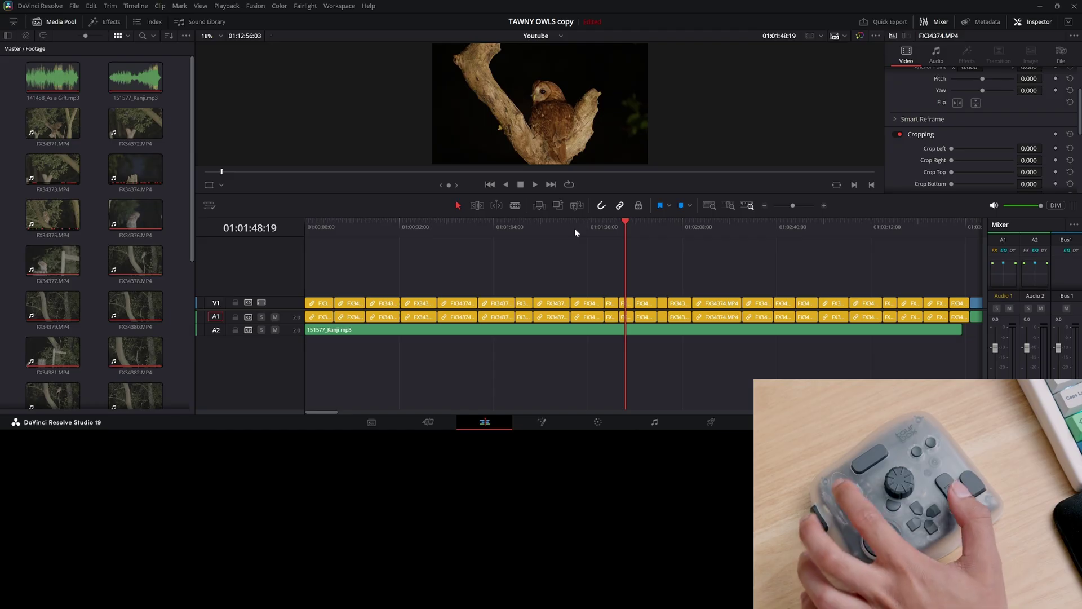
{"action": "scroll", "coordinate": [574, 228], "scroll_direction": "down", "scroll_amount": 3}
{"action": "scroll", "coordinate": [574, 228], "scroll_direction": "down", "scroll_amount": 2}
{"action": "scroll", "coordinate": [574, 227], "scroll_direction": "up", "scroll_amount": 2}
{"action": "scroll", "coordinate": [574, 228], "scroll_direction": "up", "scroll_amount": 2}
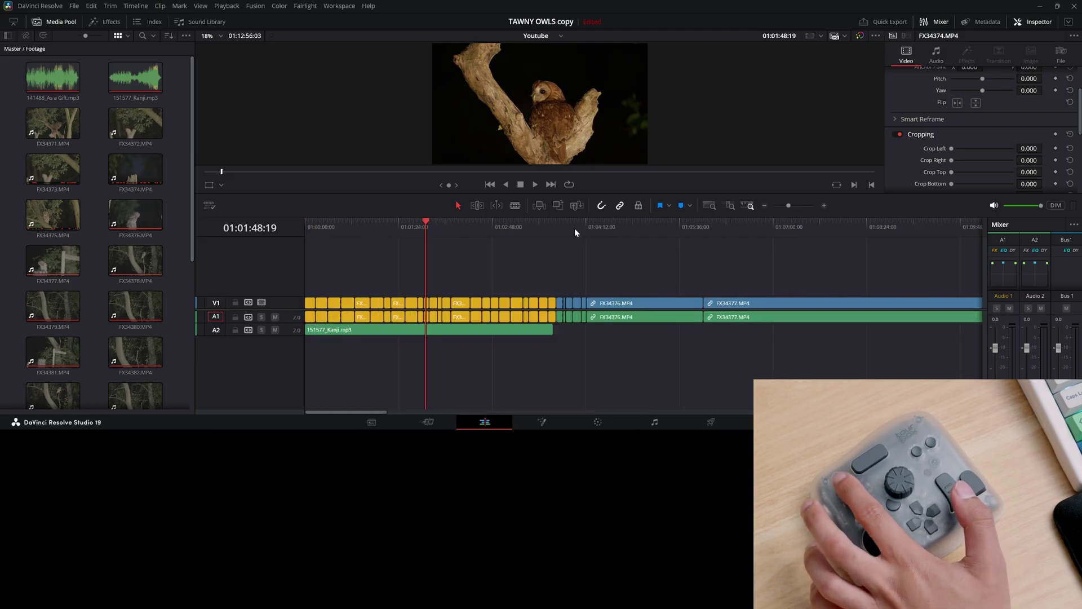
{"action": "scroll", "coordinate": [574, 227], "scroll_direction": "up", "scroll_amount": 3}
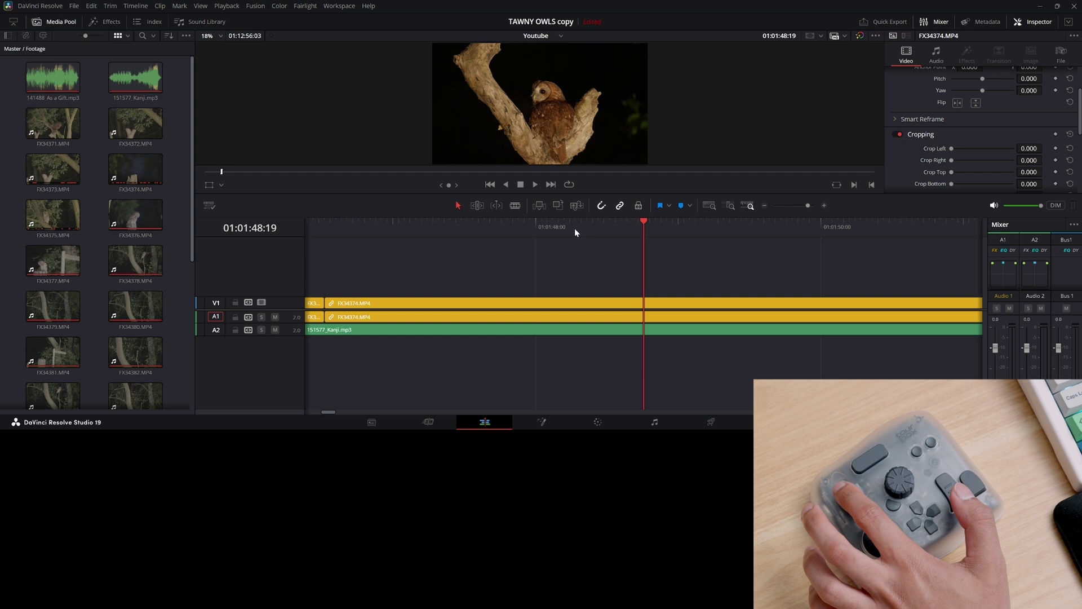
{"action": "scroll", "coordinate": [574, 227], "scroll_direction": "down", "scroll_amount": 5}
{"action": "scroll", "coordinate": [574, 228], "scroll_direction": "up", "scroll_amount": 2}
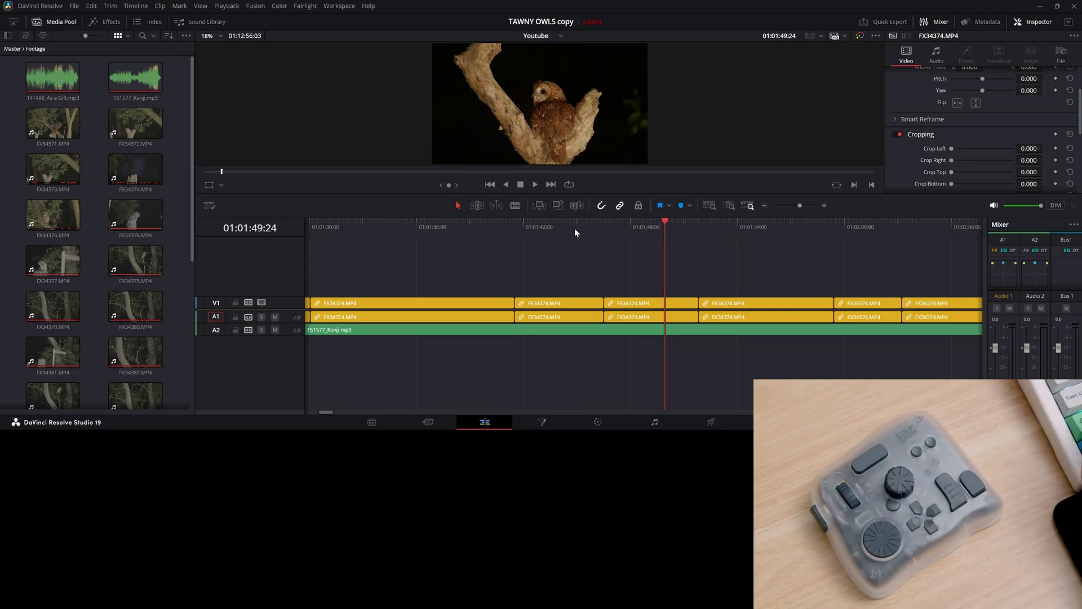
Step: Zoom the timeline out and play the FX34376 owl-on-post clip, stopping near 01:04:24
{"action": "key", "text": "ctrl+minus"}
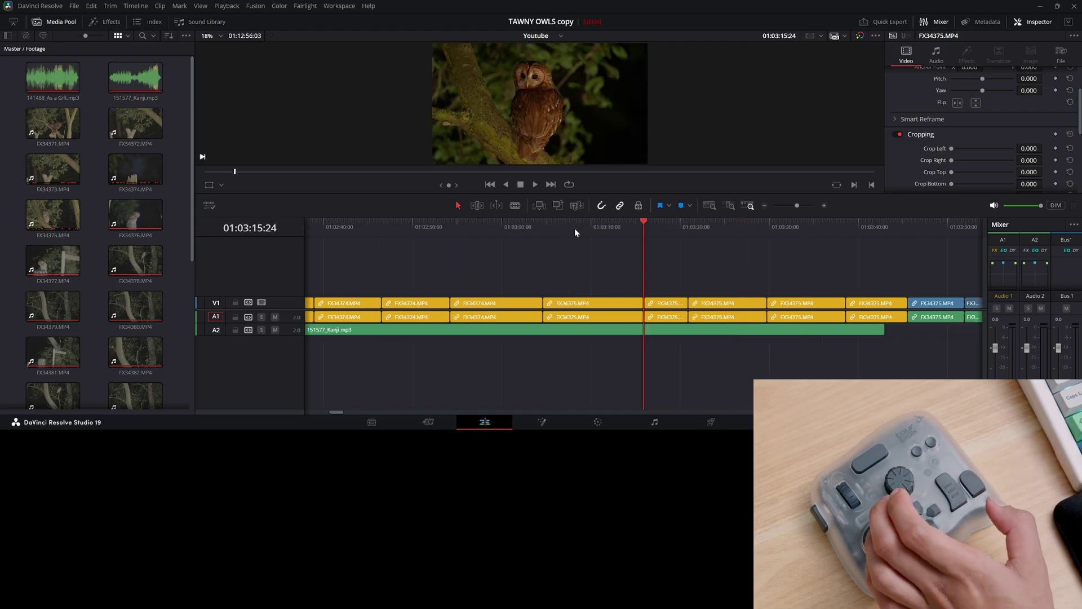
{"action": "scroll", "coordinate": [567, 226], "scroll_direction": "right", "scroll_amount": 5}
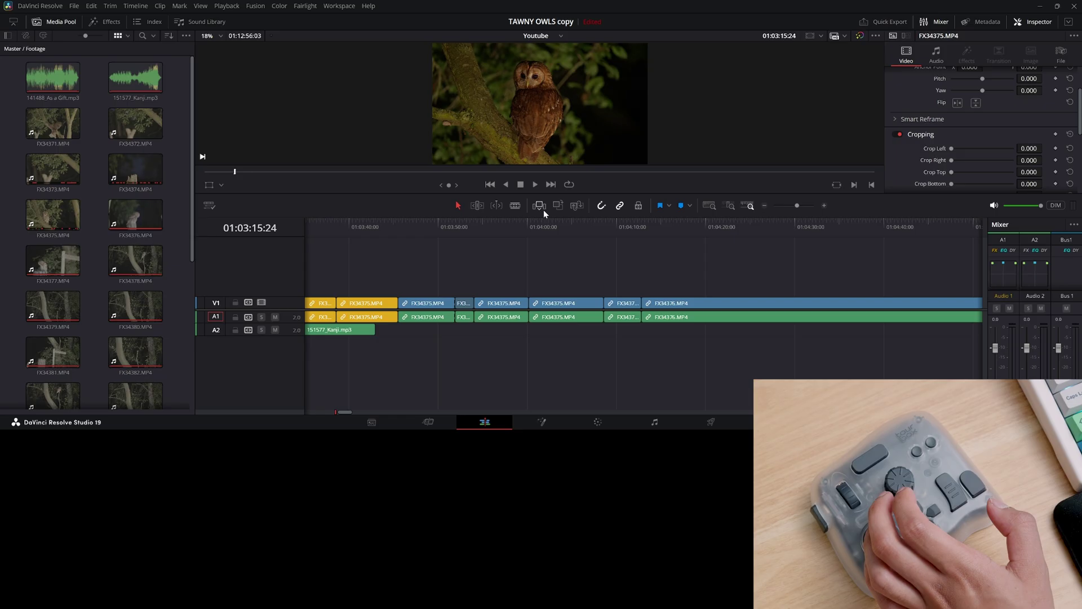
{"action": "left_click", "coordinate": [640, 229]}
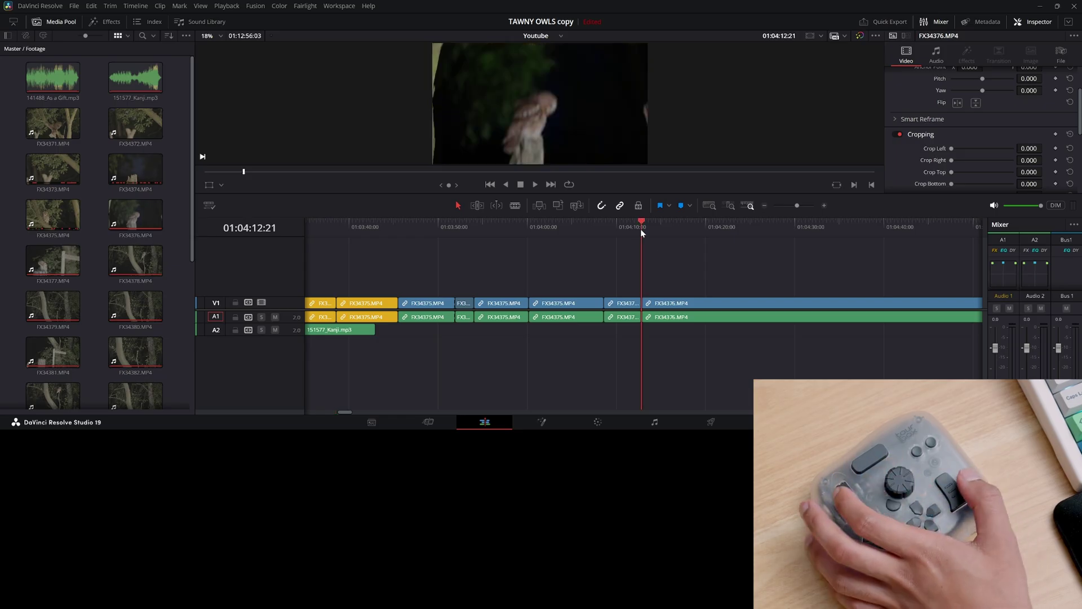
{"action": "key", "text": "space"}
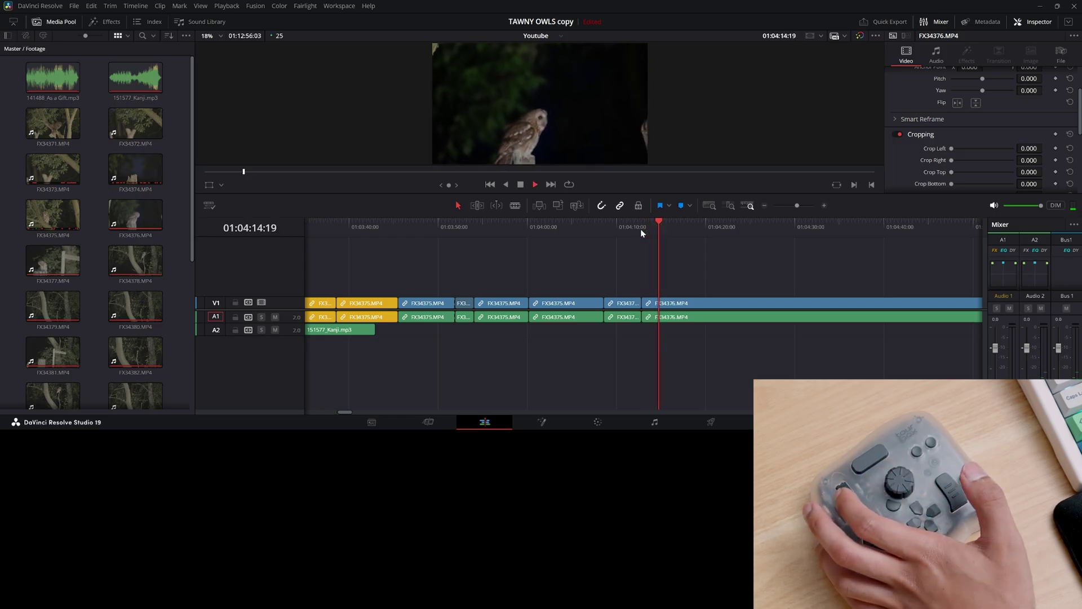
{"action": "left_click", "coordinate": [740, 230]}
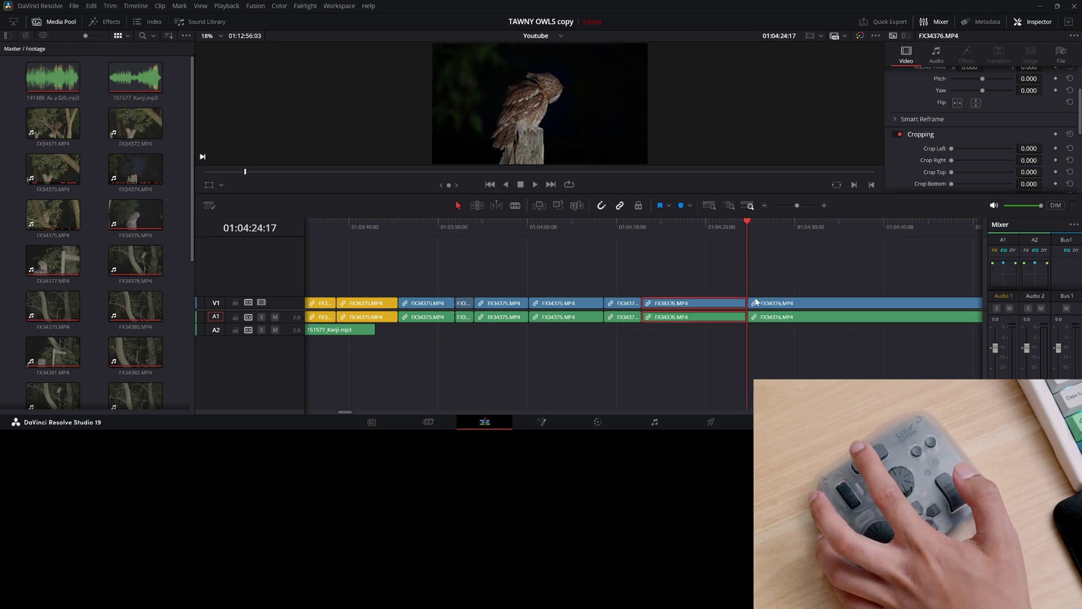
Step: Ripple delete the opening section of FX34376 so the later clips close up
{"action": "left_click", "coordinate": [702, 303]}
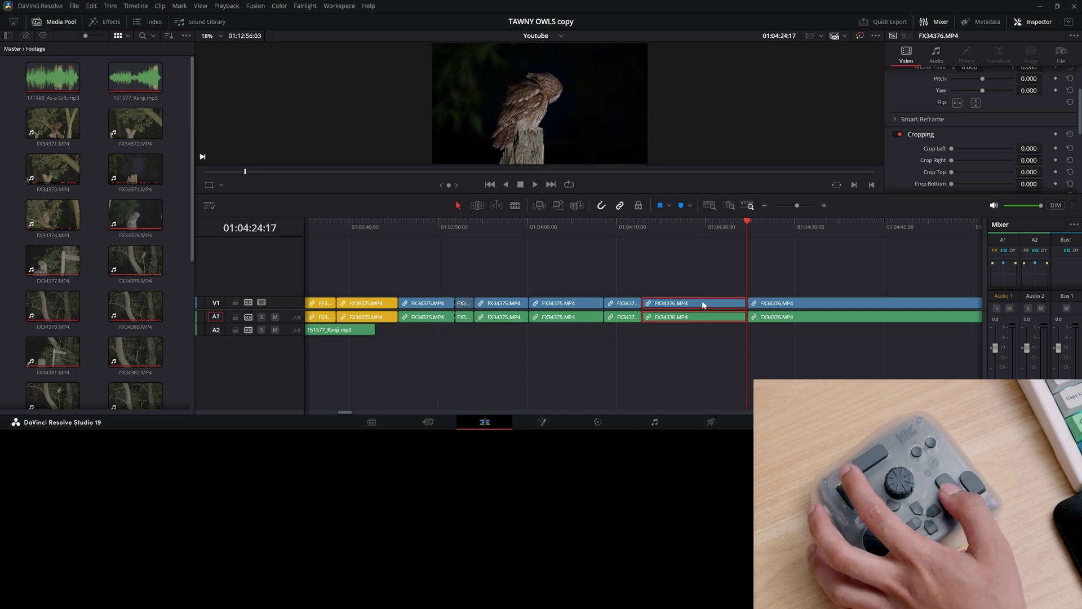
{"action": "key", "text": "Delete"}
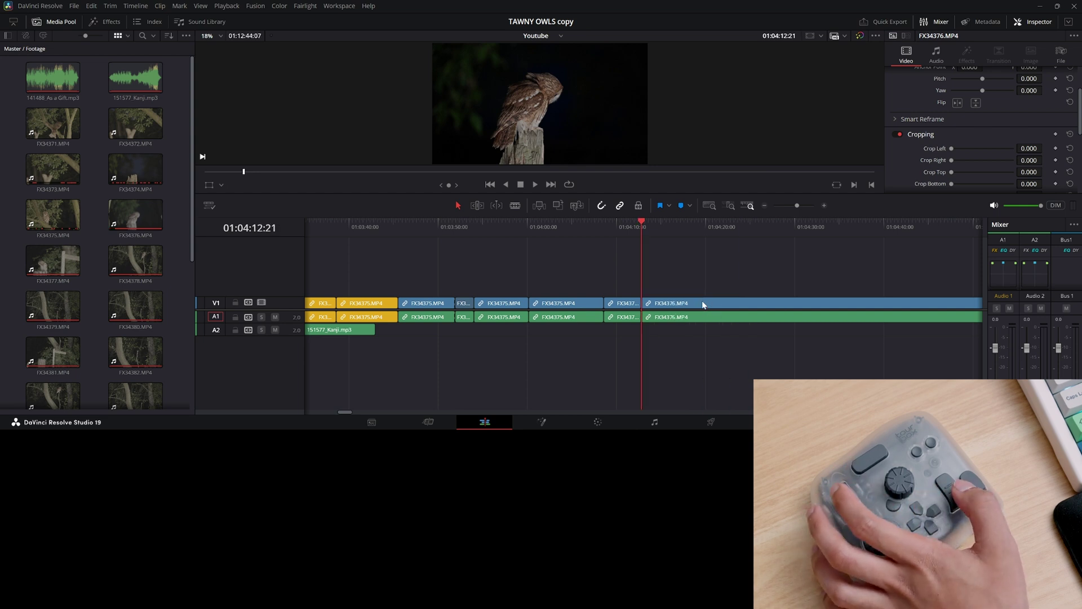
{"action": "left_click", "coordinate": [686, 245]}
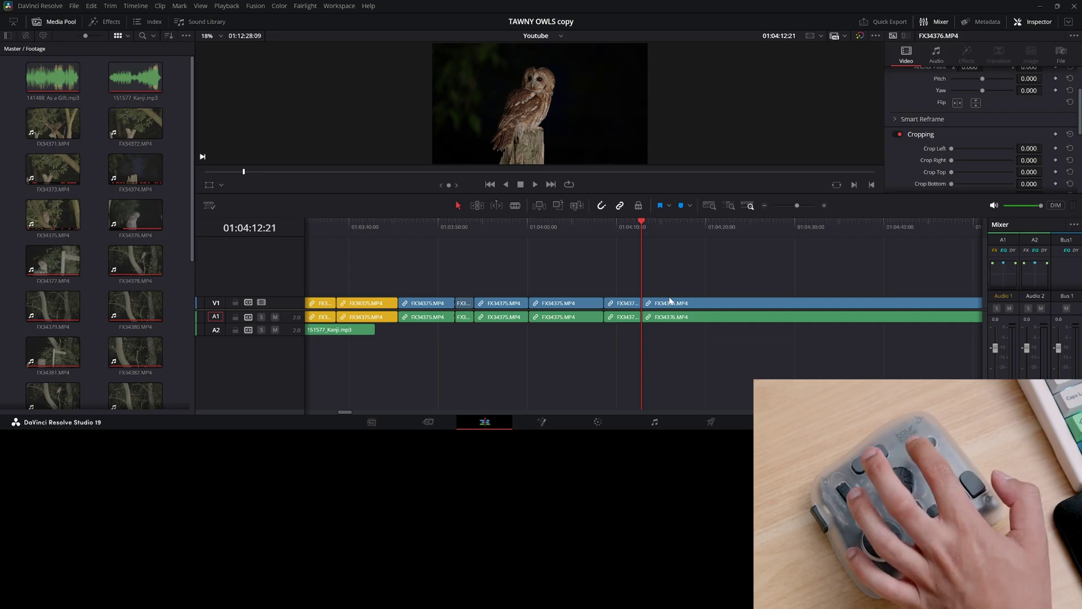
Step: Razor-split FX34376 at two playhead positions, then zoom the timeline out
{"action": "key", "text": "ctrl+b"}
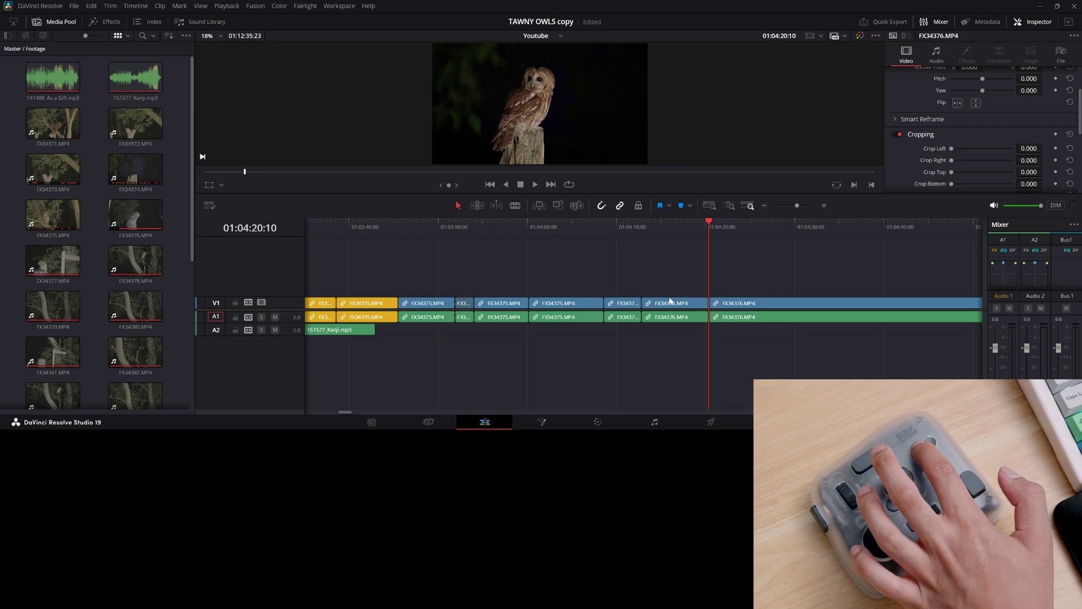
{"action": "key", "text": "ctrl+b"}
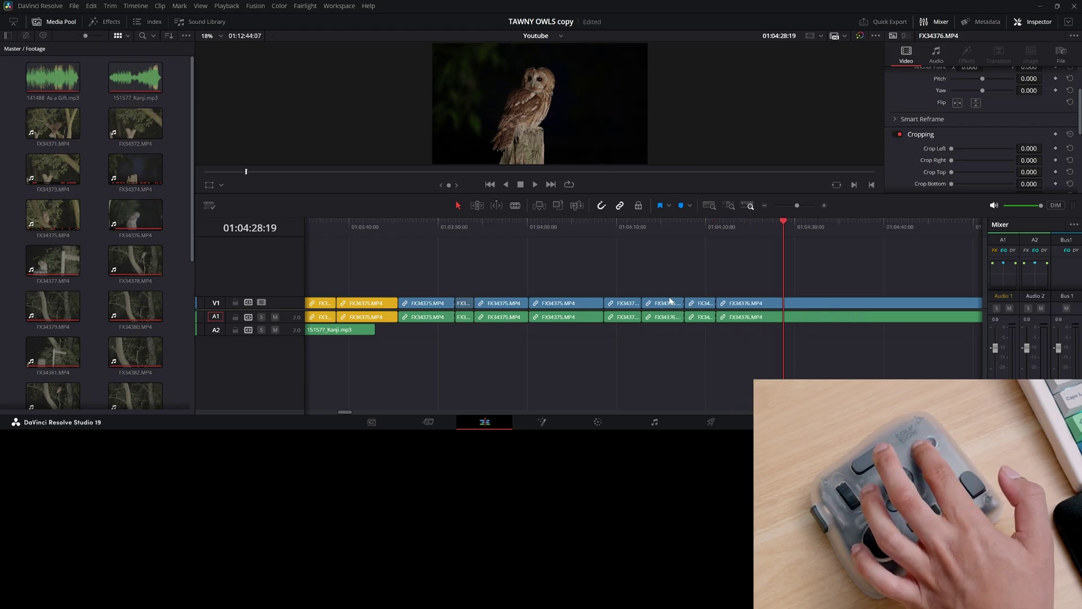
{"action": "key", "text": "ctrl+minus"}
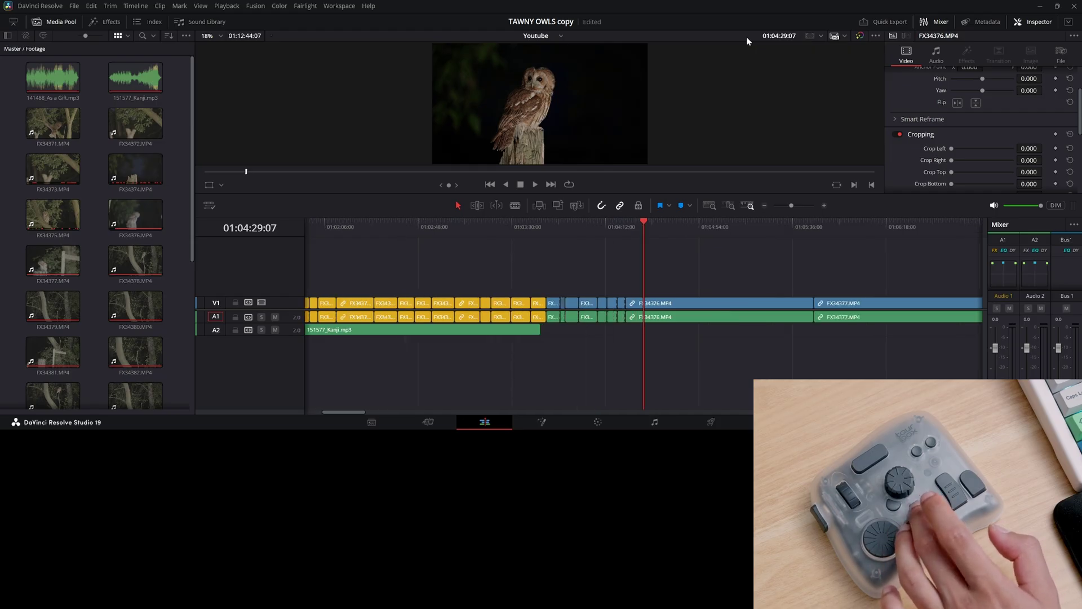
Step: Adjust timeline zoom and shuttle through the earlier FX34375 shots to 01:03:45:13
{"action": "key", "text": "ctrl+equal"}
{"action": "key", "text": "ctrl+minus"}
{"action": "key", "text": "ctrl+minus"}
{"action": "key", "text": "ctrl+minus"}
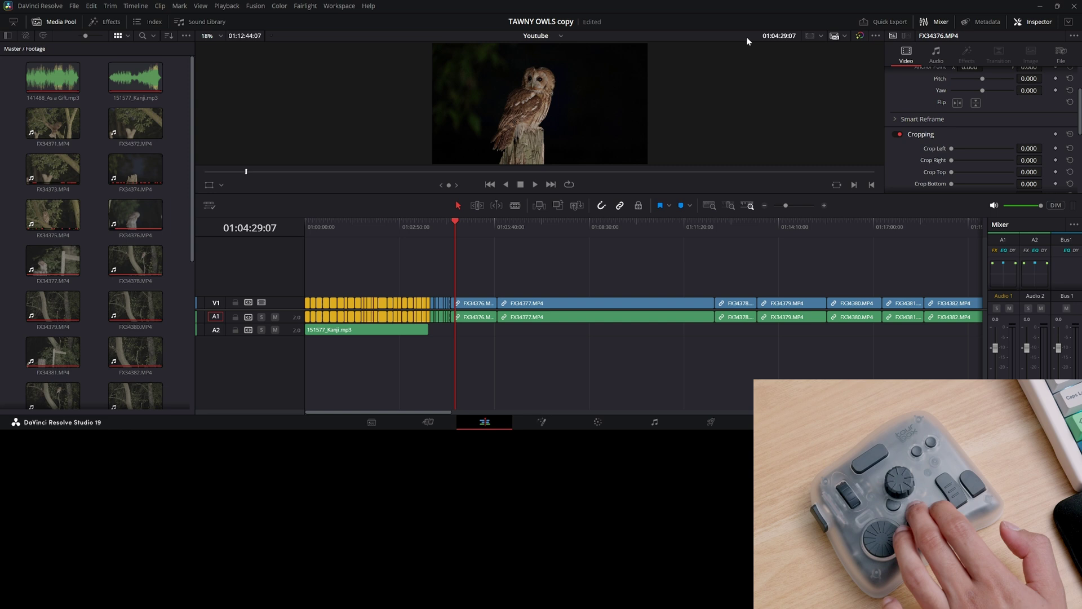
{"action": "key", "text": "ctrl+equal"}
{"action": "key", "text": "j"}
{"action": "key", "text": "j"}
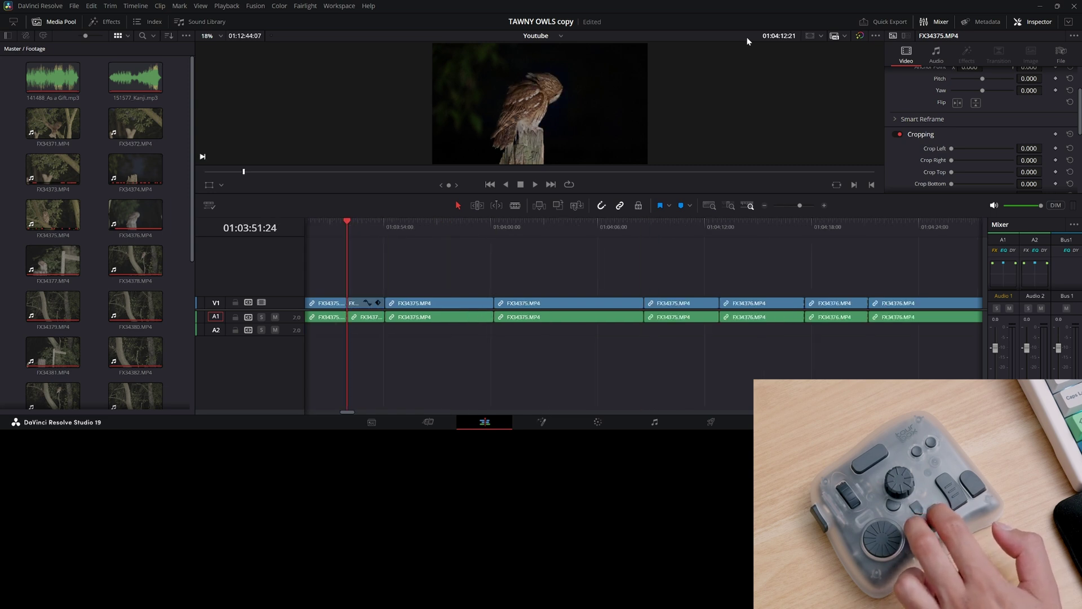
{"action": "key", "text": "l"}
{"action": "key", "text": "l"}
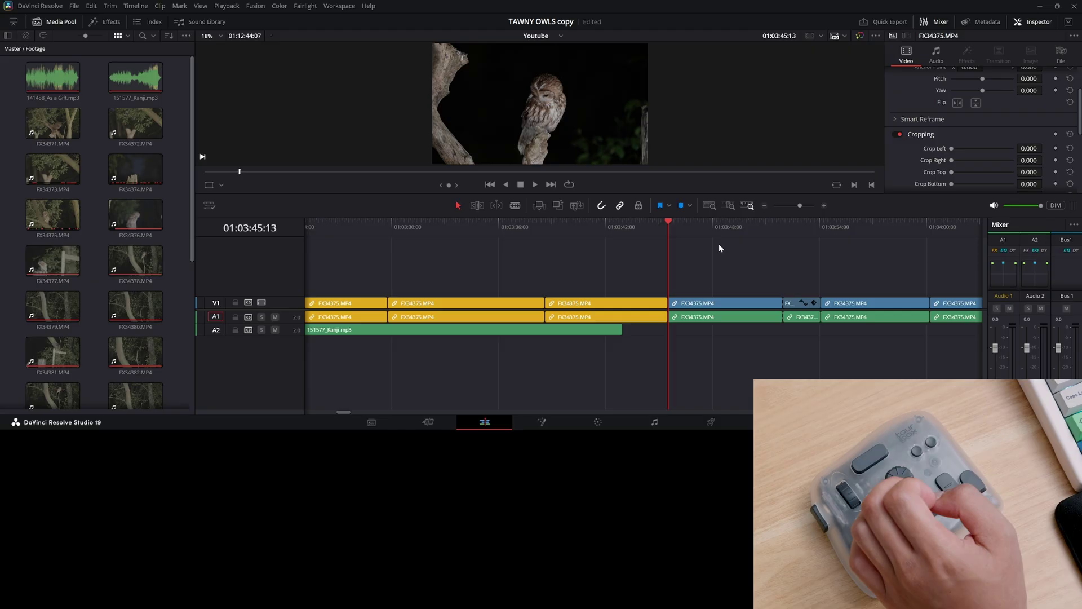
Step: Open the Color page, nudge colour temperature, and return there after briefly visiting the audio page
{"action": "left_click", "coordinate": [596, 421]}
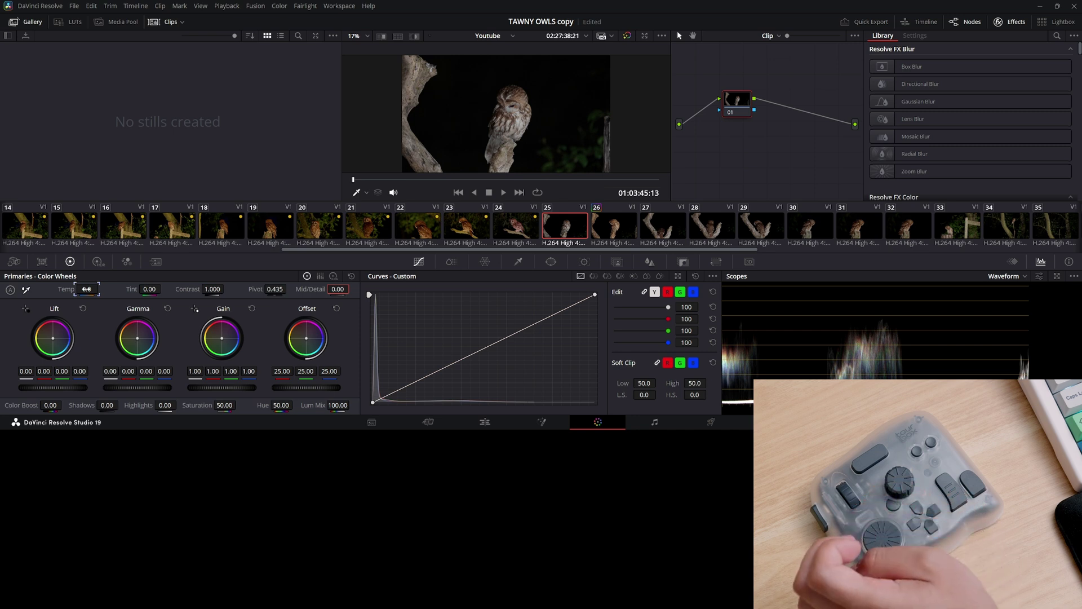
{"action": "left_click_drag", "start_coordinate": [86, 289], "coordinate": [100, 288]}
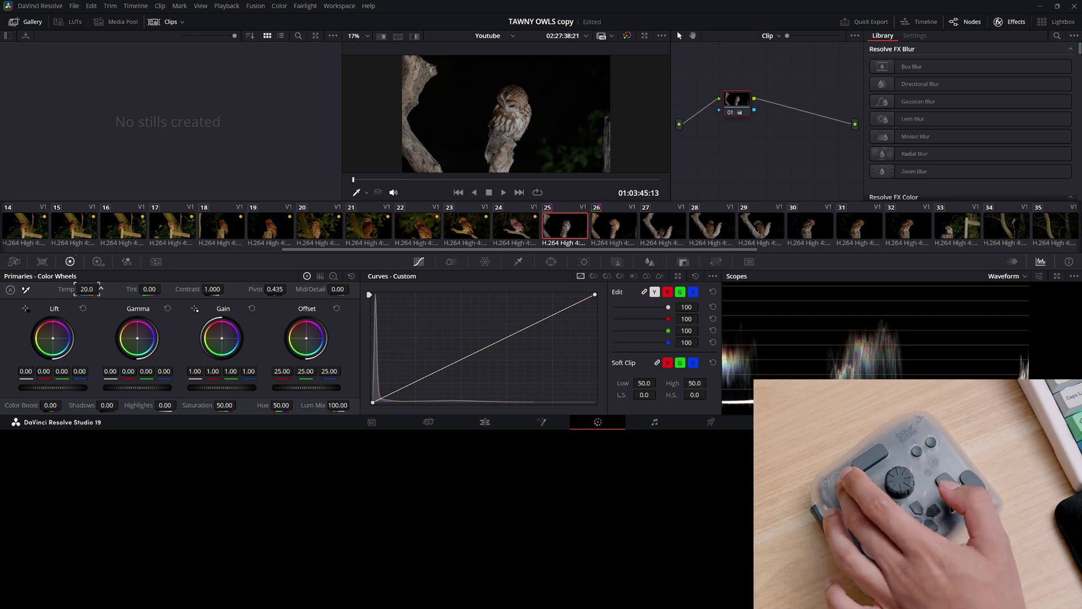
{"action": "scroll", "coordinate": [100, 288], "scroll_direction": "up", "scroll_amount": 5}
{"action": "scroll", "coordinate": [100, 288], "scroll_direction": "up", "scroll_amount": 5}
{"action": "scroll", "coordinate": [100, 289], "scroll_direction": "up", "scroll_amount": 5}
{"action": "scroll", "coordinate": [100, 288], "scroll_direction": "up", "scroll_amount": 5}
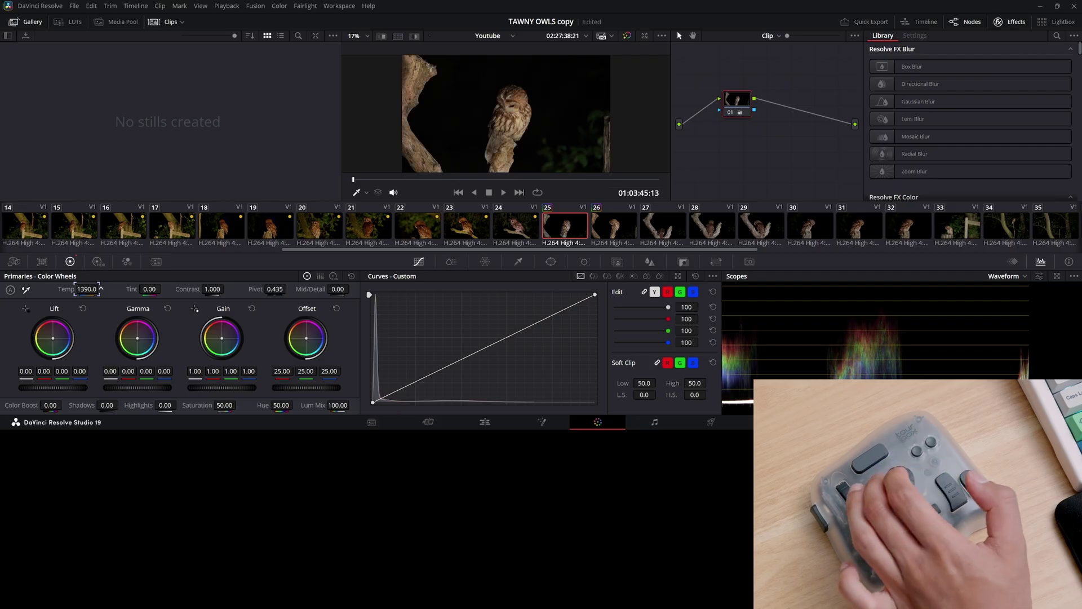
{"action": "scroll", "coordinate": [100, 289], "scroll_direction": "up", "scroll_amount": 2}
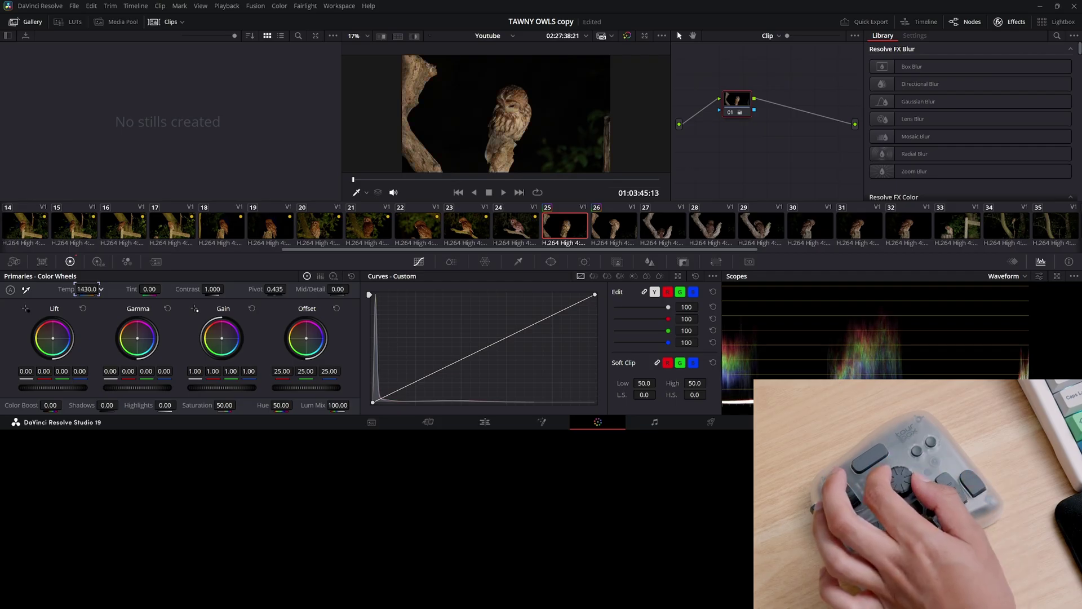
{"action": "scroll", "coordinate": [100, 289], "scroll_direction": "up", "scroll_amount": 5}
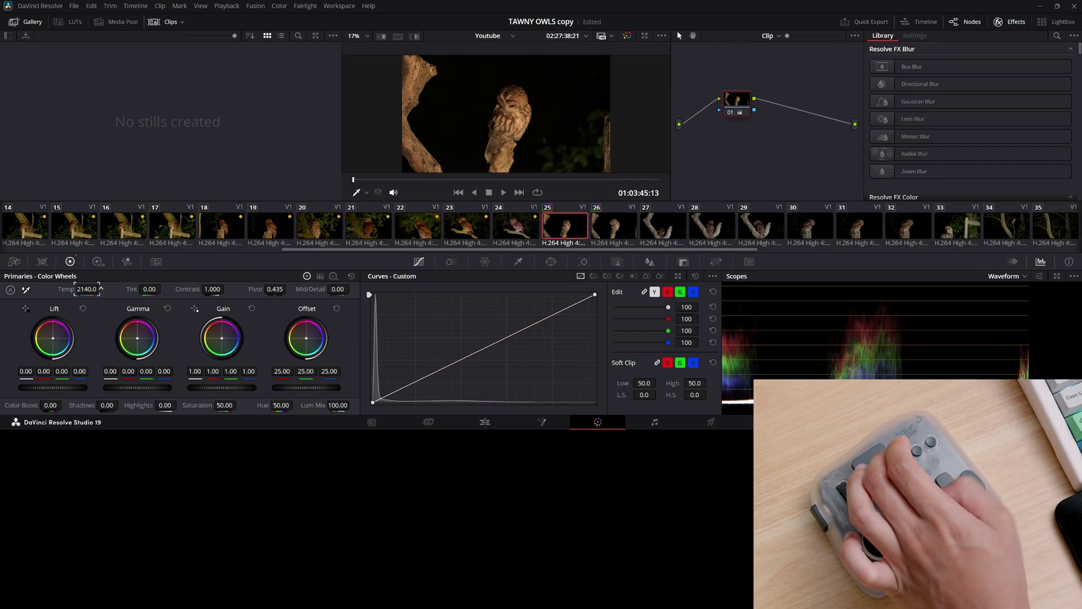
{"action": "scroll", "coordinate": [100, 289], "scroll_direction": "up", "scroll_amount": 4}
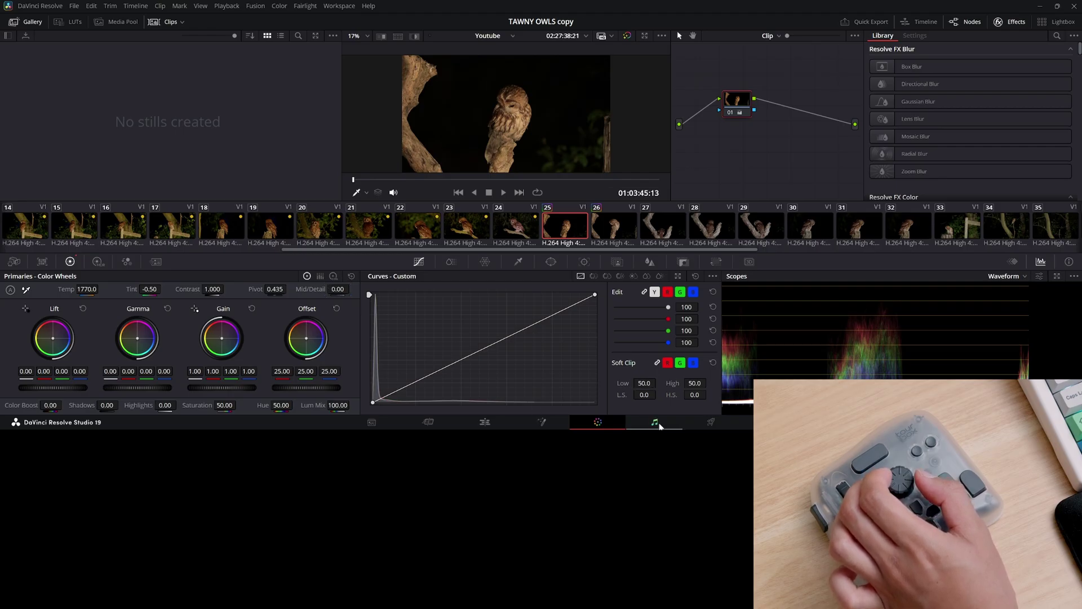
{"action": "left_click", "coordinate": [656, 423]}
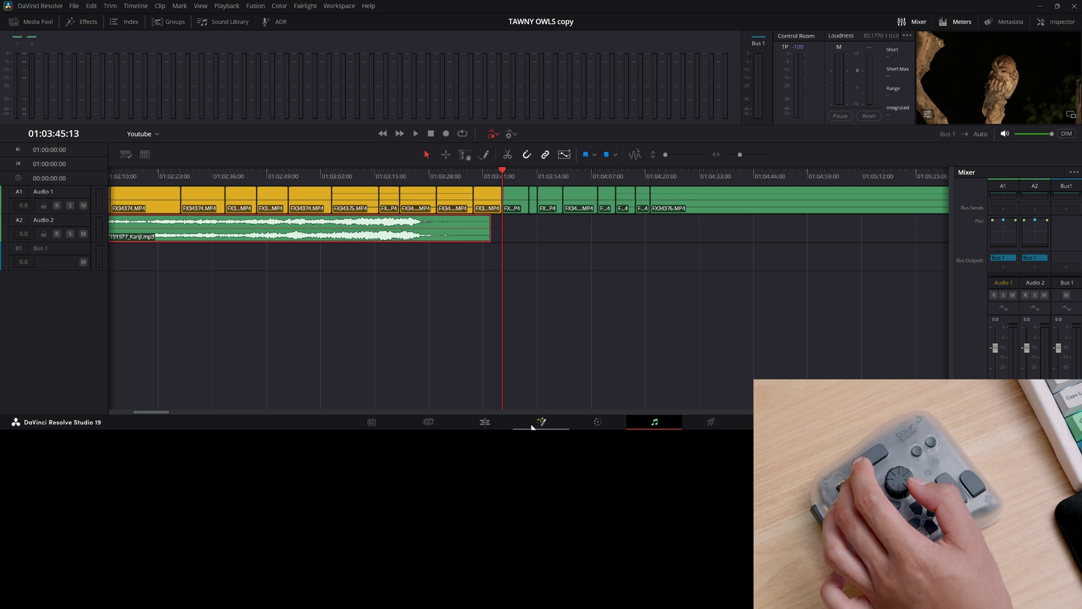
{"action": "left_click", "coordinate": [598, 423]}
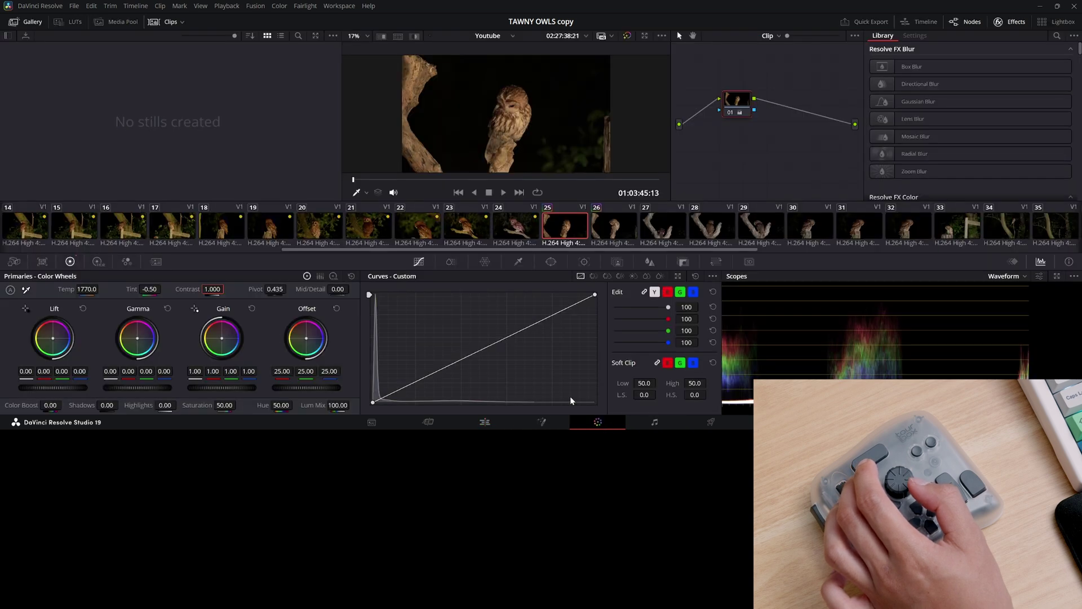
Step: On the Edit page, enlarge the viewer area, step a frame later, and show the clip's audio settings
{"action": "left_click", "coordinate": [483, 423]}
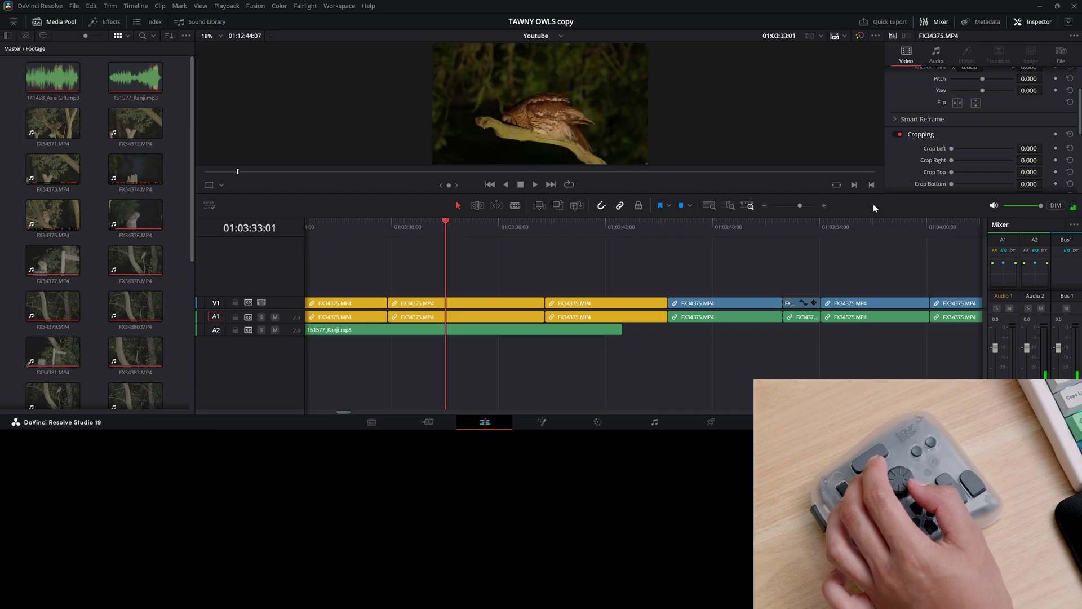
{"action": "left_click_drag", "start_coordinate": [873, 195], "coordinate": [873, 297]}
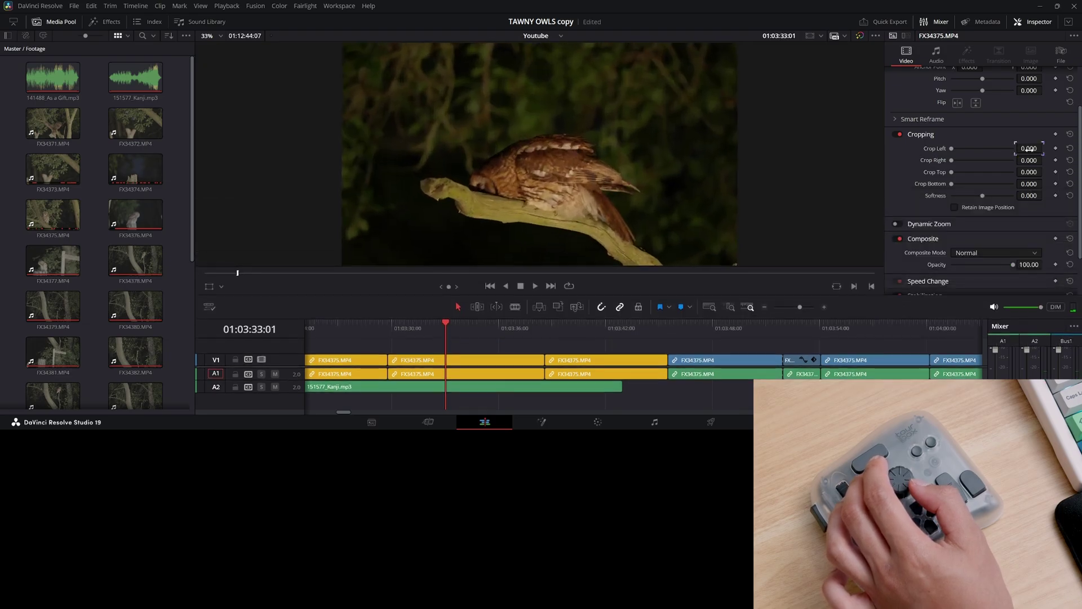
{"action": "scroll", "coordinate": [1029, 149], "scroll_direction": "up", "scroll_amount": 2}
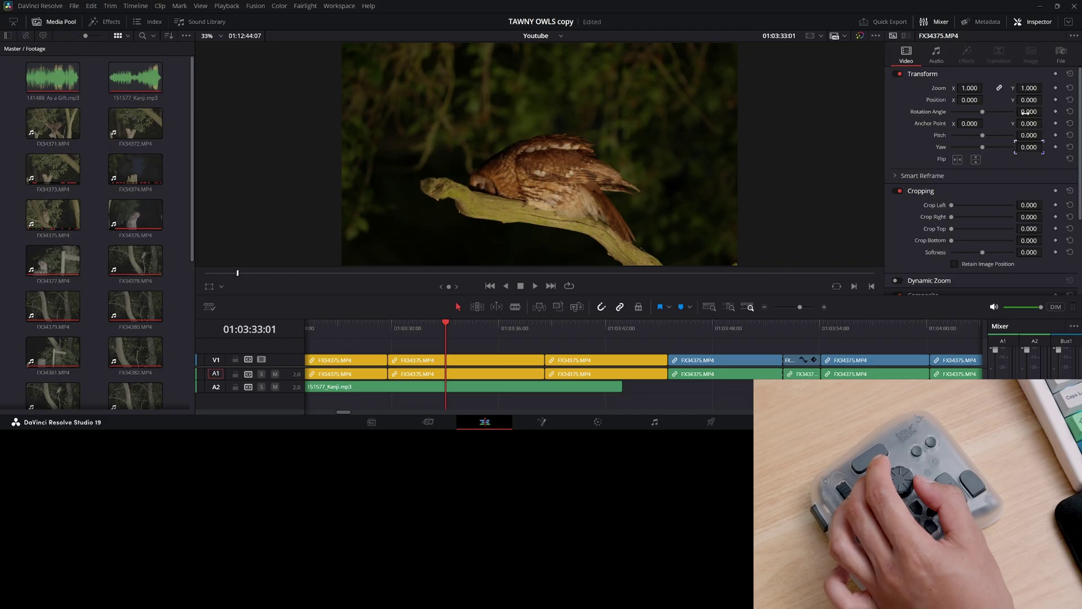
{"action": "key", "text": "shift+Right"}
{"action": "key", "text": "shift+Right"}
{"action": "key", "text": "shift+Right"}
{"action": "scroll", "coordinate": [985, 87], "scroll_direction": "up", "scroll_amount": 4}
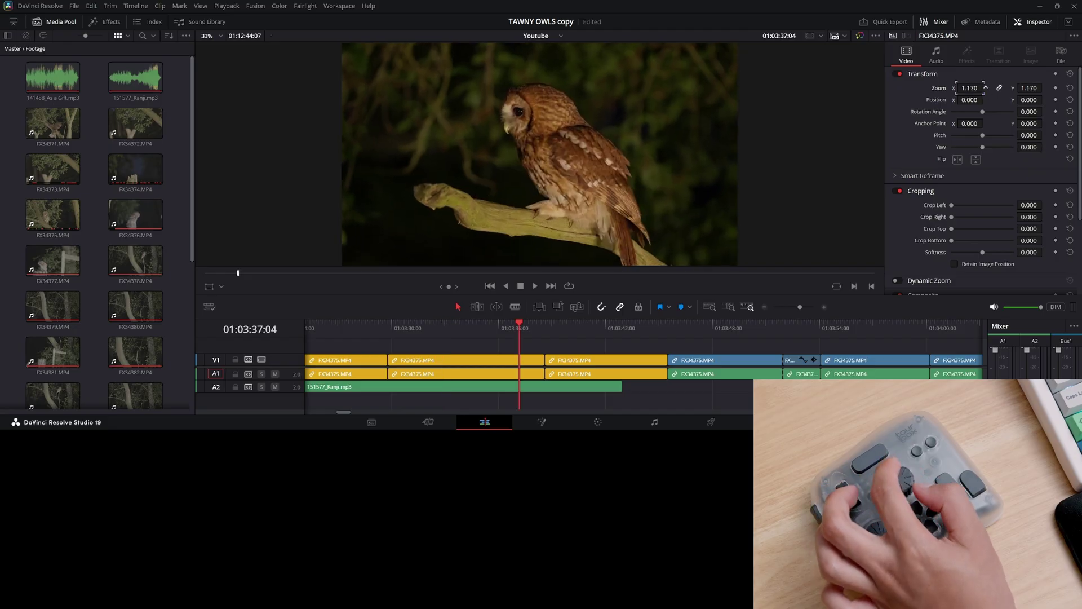
{"action": "scroll", "coordinate": [985, 87], "scroll_direction": "up", "scroll_amount": 3}
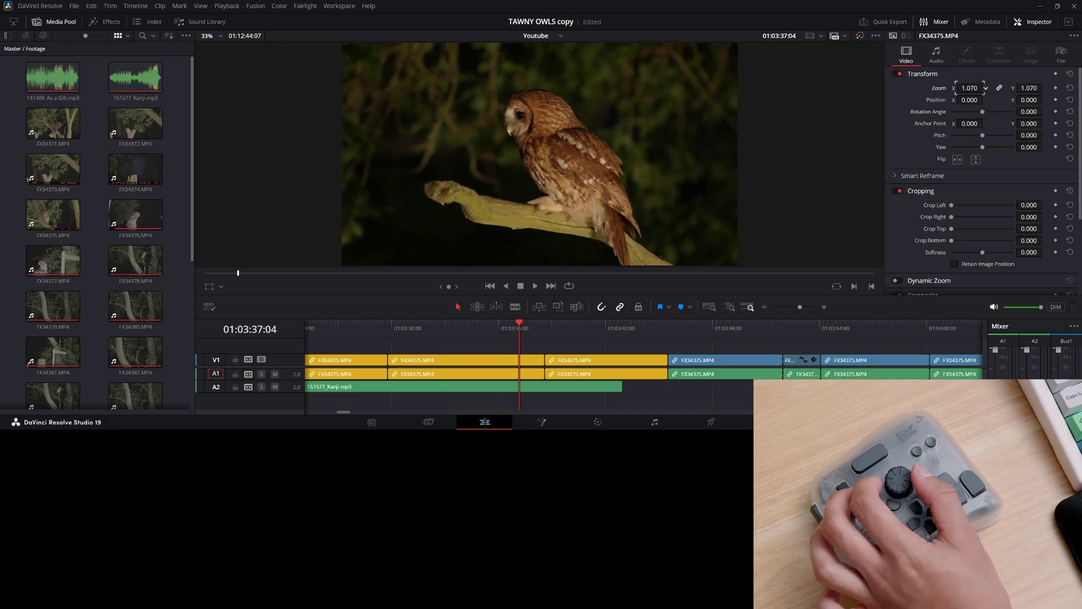
{"action": "scroll", "coordinate": [985, 87], "scroll_direction": "up", "scroll_amount": 5}
{"action": "scroll", "coordinate": [964, 87], "scroll_direction": "down", "scroll_amount": 2}
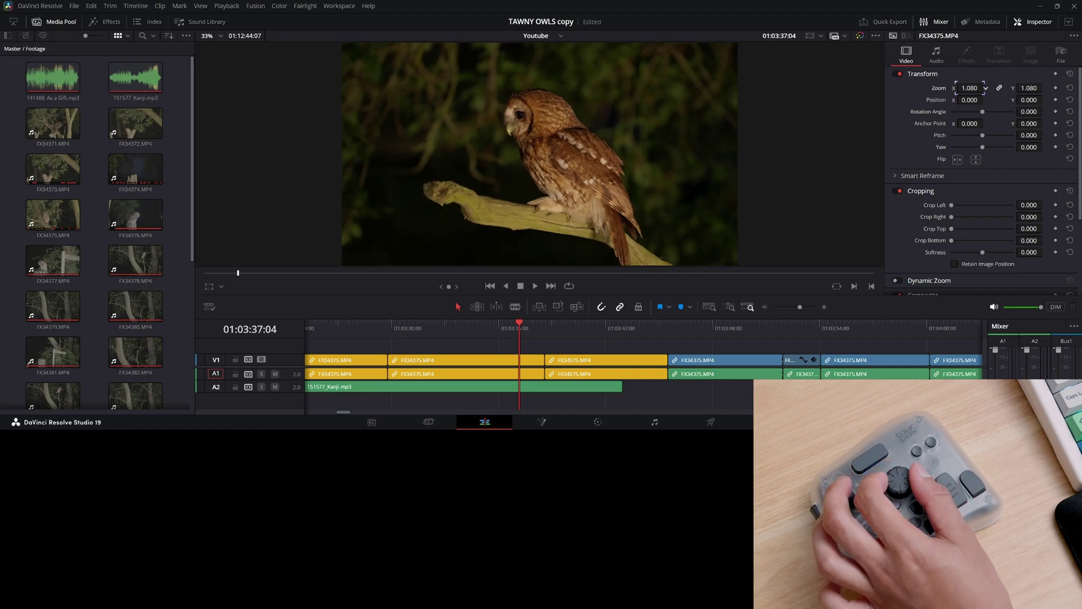
{"action": "scroll", "coordinate": [964, 87], "scroll_direction": "down", "scroll_amount": 2}
{"action": "scroll", "coordinate": [964, 87], "scroll_direction": "down", "scroll_amount": 2}
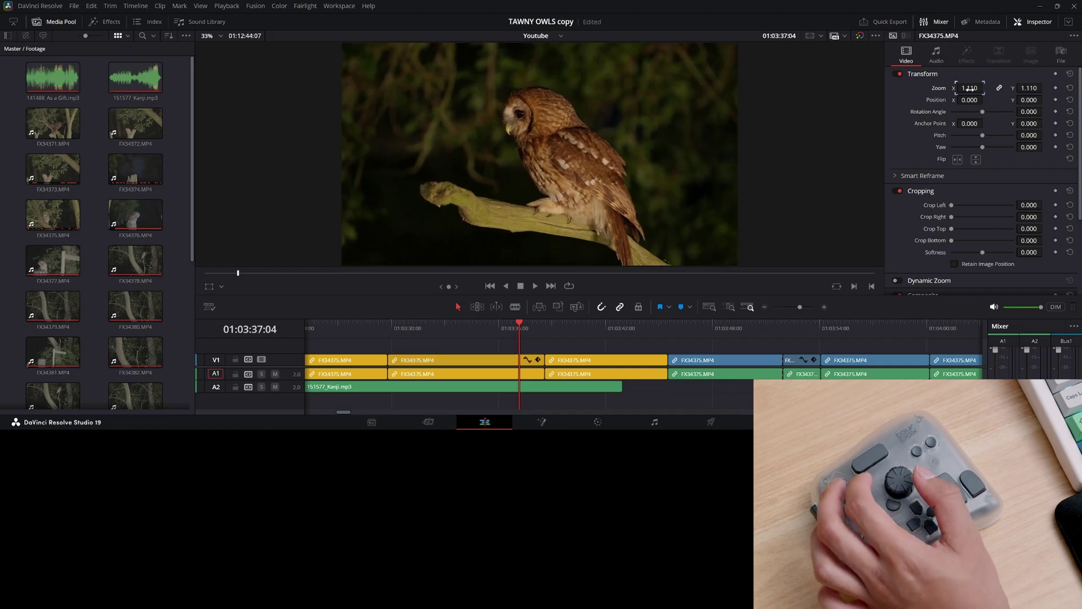
{"action": "scroll", "coordinate": [970, 87], "scroll_direction": "down", "scroll_amount": 1}
{"action": "scroll", "coordinate": [973, 87], "scroll_direction": "down", "scroll_amount": 2}
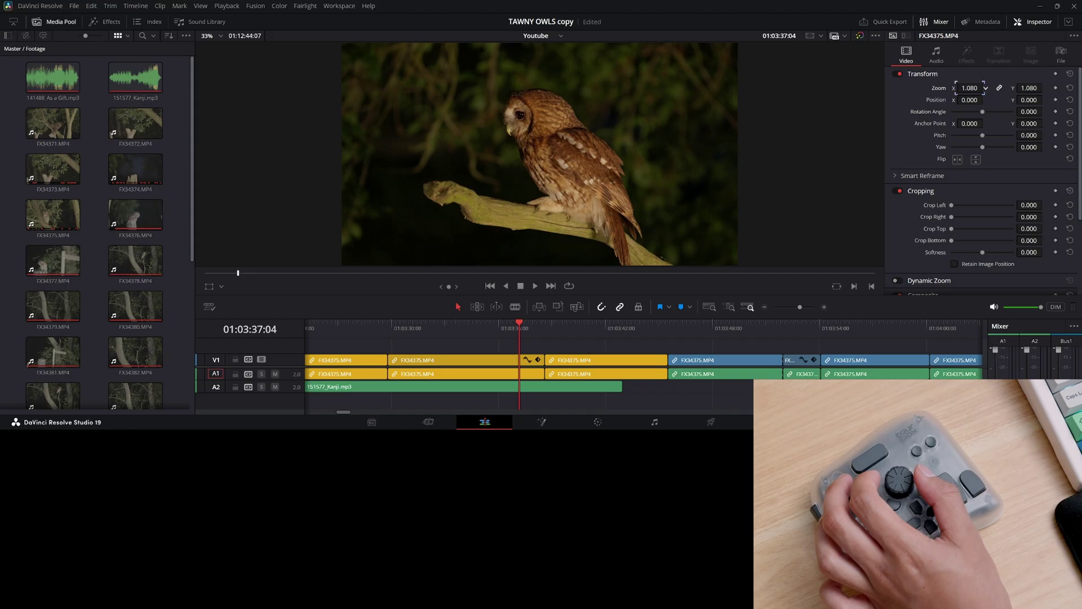
{"action": "scroll", "coordinate": [963, 191], "scroll_direction": "down", "scroll_amount": 2}
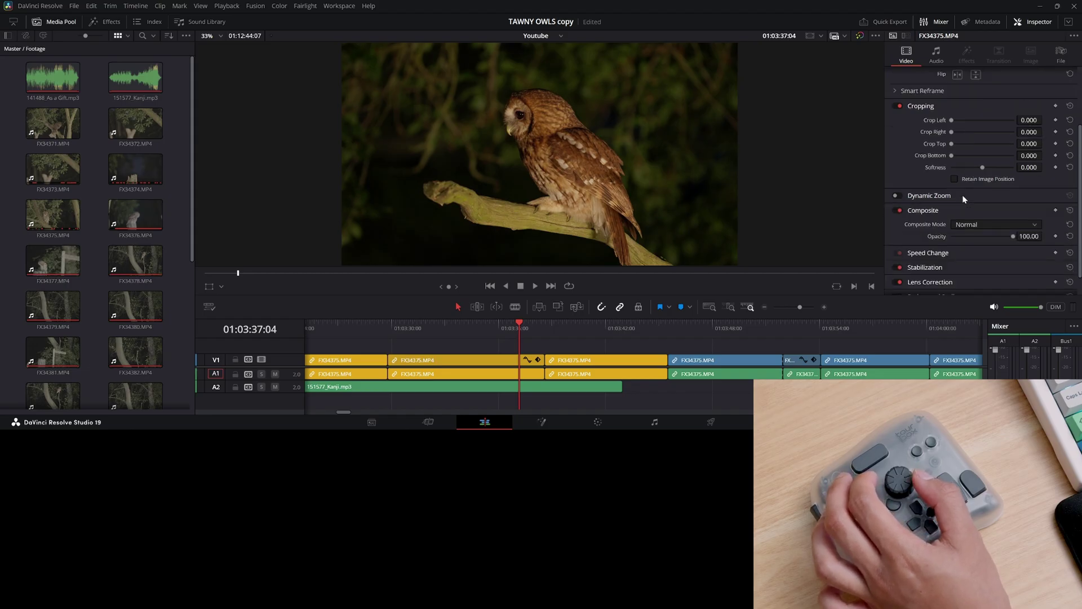
{"action": "scroll", "coordinate": [962, 194], "scroll_direction": "up", "scroll_amount": 2}
{"action": "left_click", "coordinate": [936, 52]}
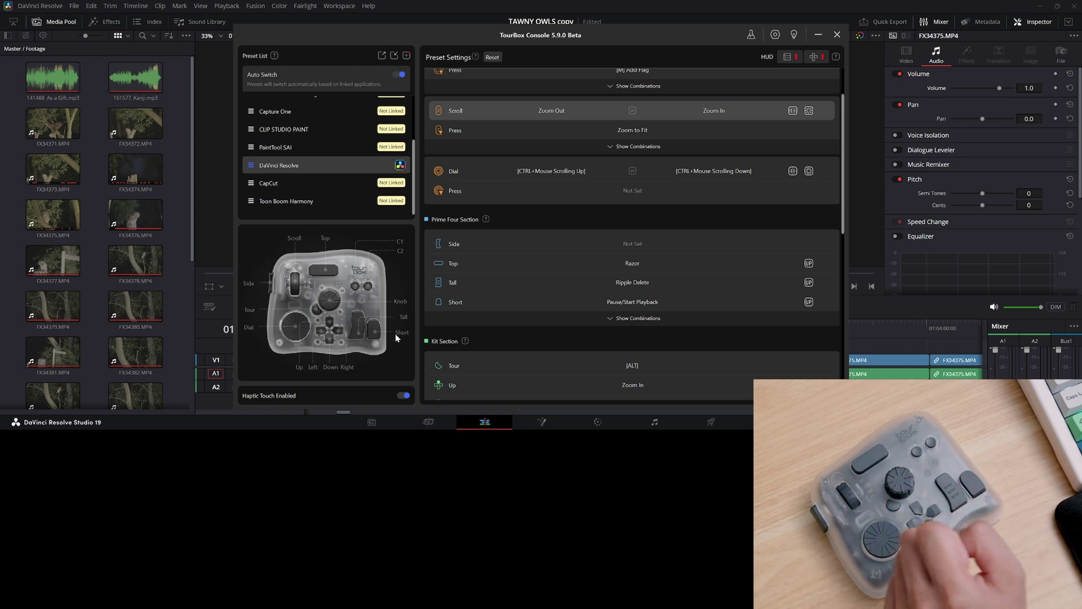
Step: Map the DaVinci Resolve preset's Side button to Ctrl+S (Save Project)
{"action": "left_click", "coordinate": [639, 244]}
{"action": "left_click", "coordinate": [682, 156]}
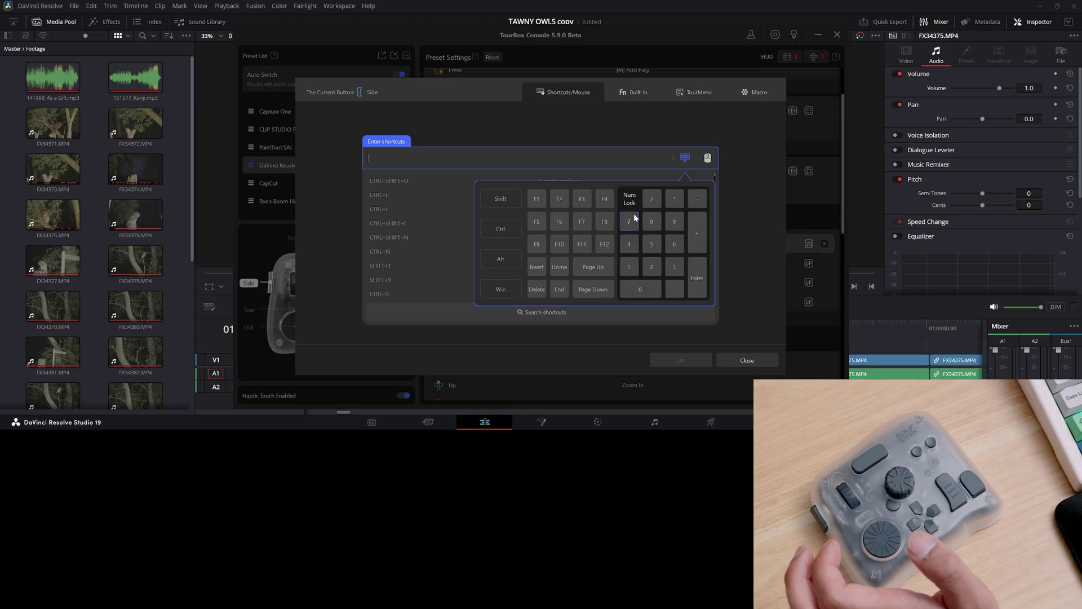
{"action": "key", "text": "ctrl+s"}
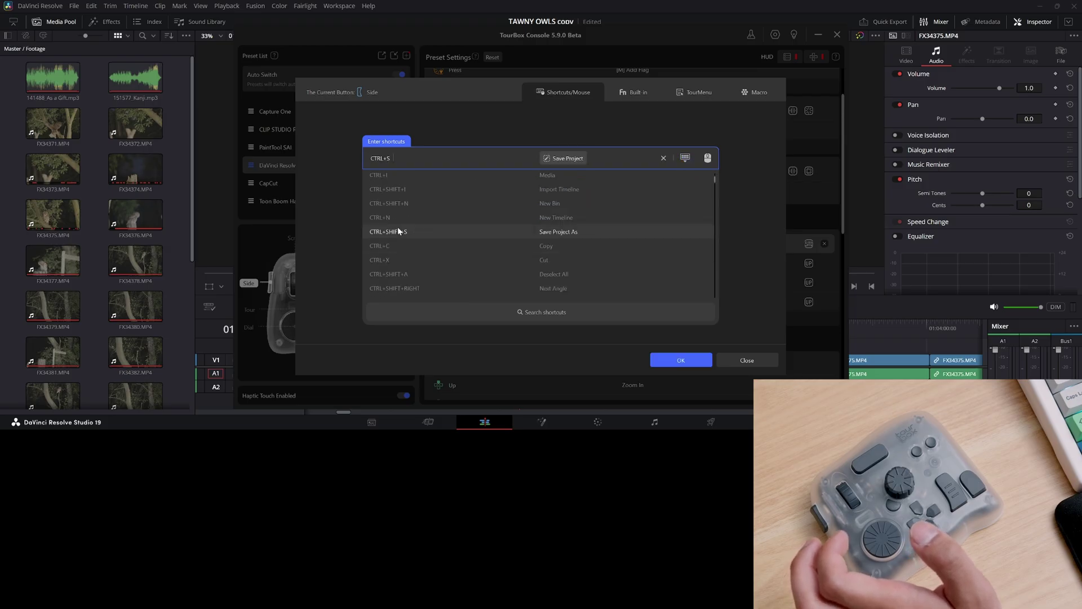
{"action": "key", "text": "Return"}
{"action": "scroll", "coordinate": [601, 293], "scroll_direction": "down", "scroll_amount": 2}
{"action": "scroll", "coordinate": [601, 293], "scroll_direction": "down", "scroll_amount": 2}
{"action": "scroll", "coordinate": [602, 293], "scroll_direction": "down", "scroll_amount": 2}
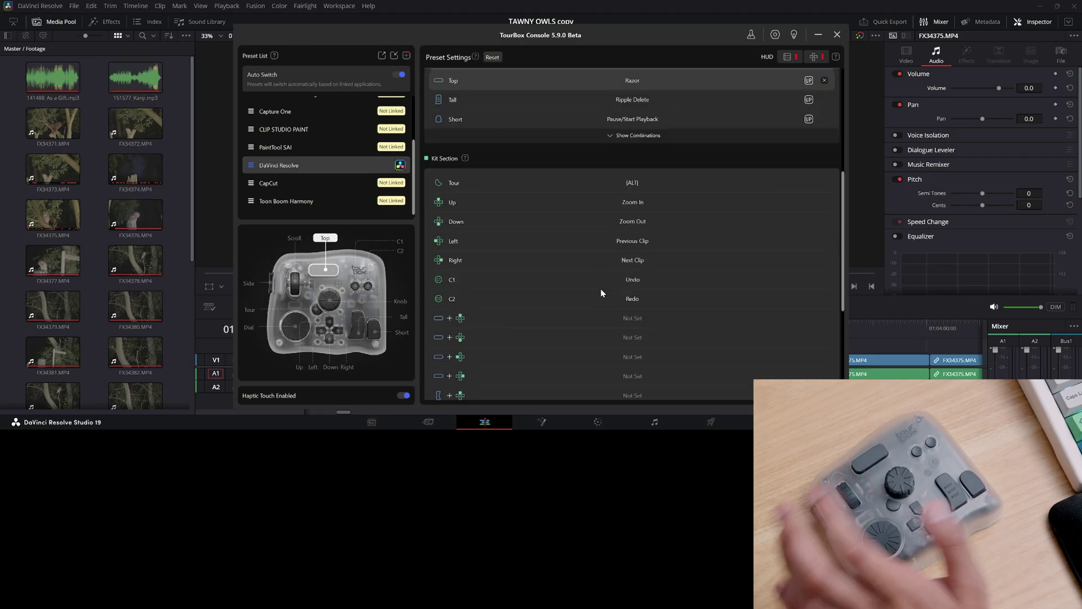
{"action": "scroll", "coordinate": [601, 293], "scroll_direction": "down", "scroll_amount": 1}
{"action": "scroll", "coordinate": [602, 292], "scroll_direction": "down", "scroll_amount": 2}
{"action": "scroll", "coordinate": [641, 225], "scroll_direction": "up", "scroll_amount": 1}
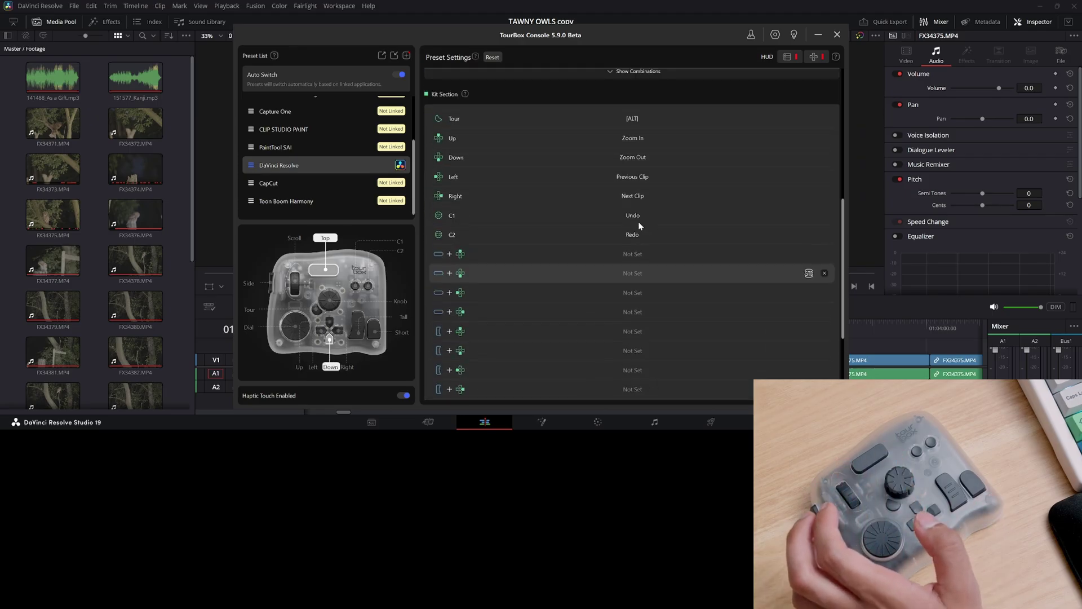
{"action": "scroll", "coordinate": [639, 226], "scroll_direction": "up", "scroll_amount": 1}
{"action": "scroll", "coordinate": [640, 227], "scroll_direction": "down", "scroll_amount": 2}
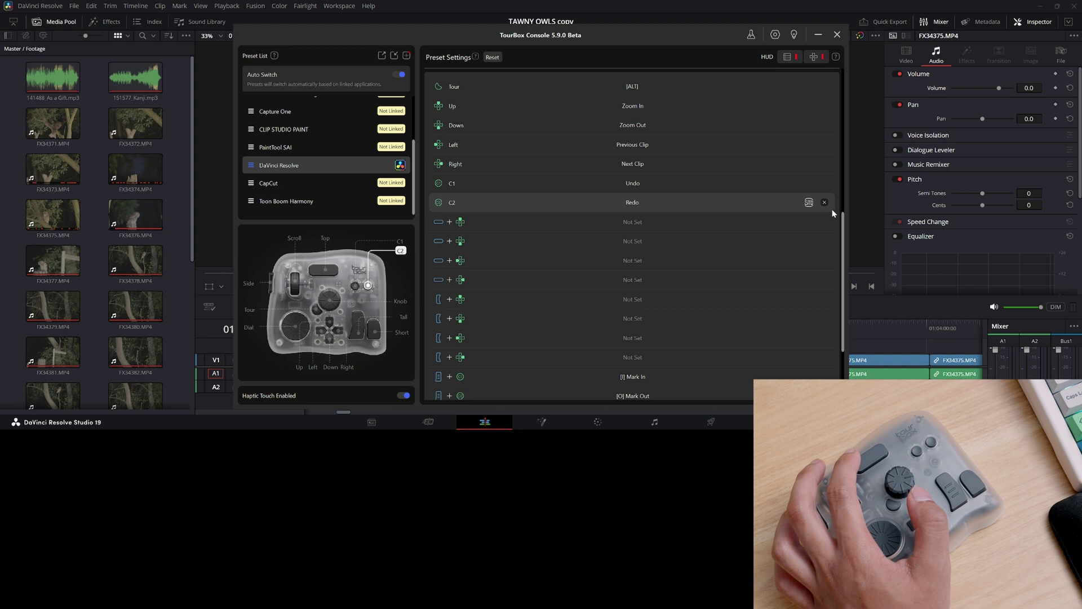
Step: Enable the General HUD and D-pad HUD, then hide the console to view them over Resolve
{"action": "left_click", "coordinate": [793, 59]}
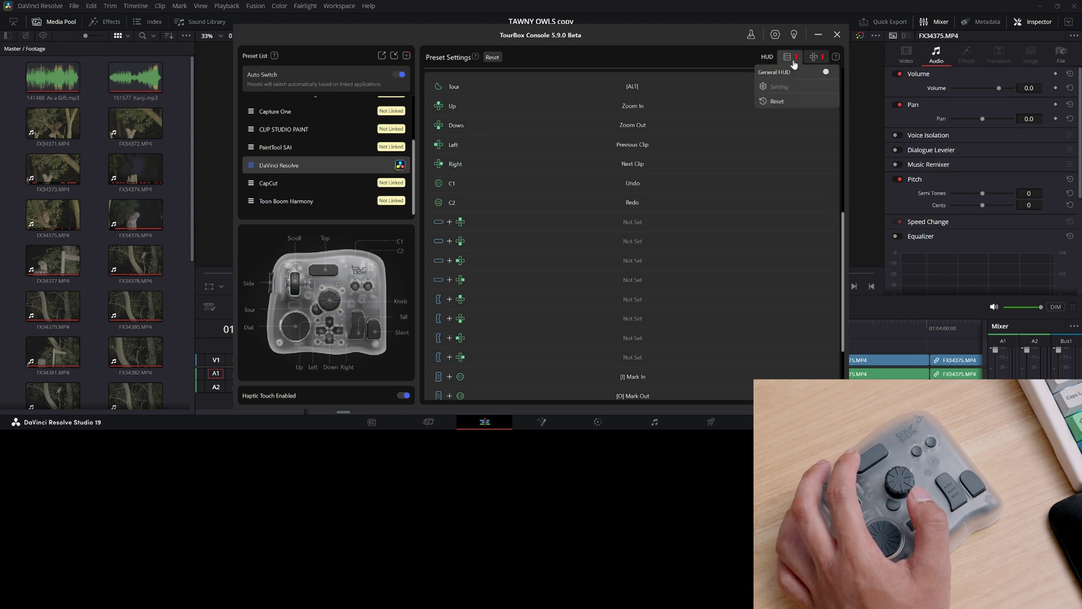
{"action": "left_click", "coordinate": [825, 72]}
{"action": "left_click", "coordinate": [825, 60]}
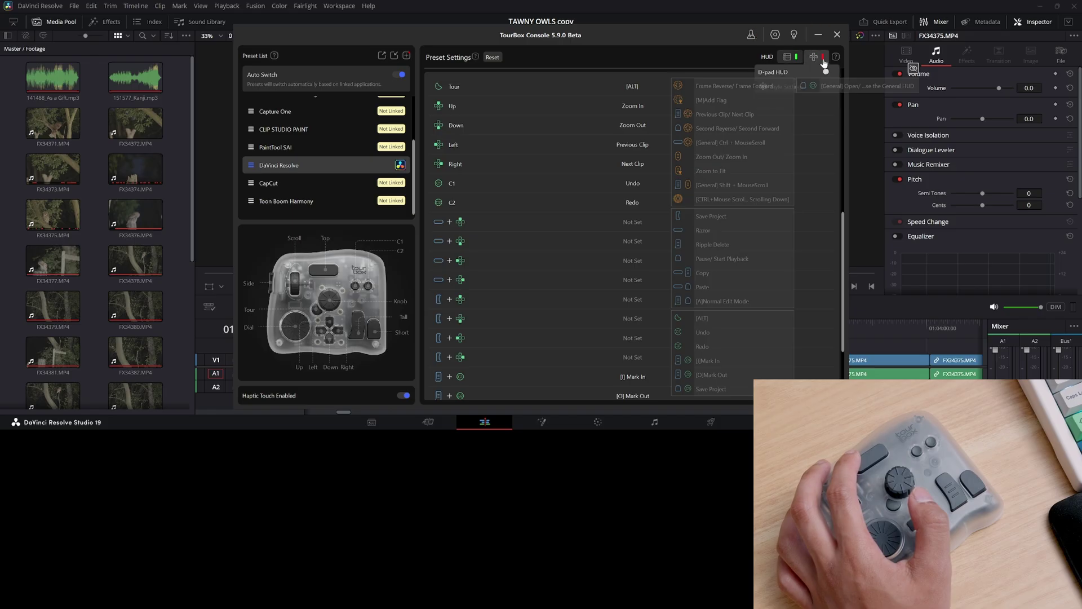
{"action": "left_click", "coordinate": [818, 35]}
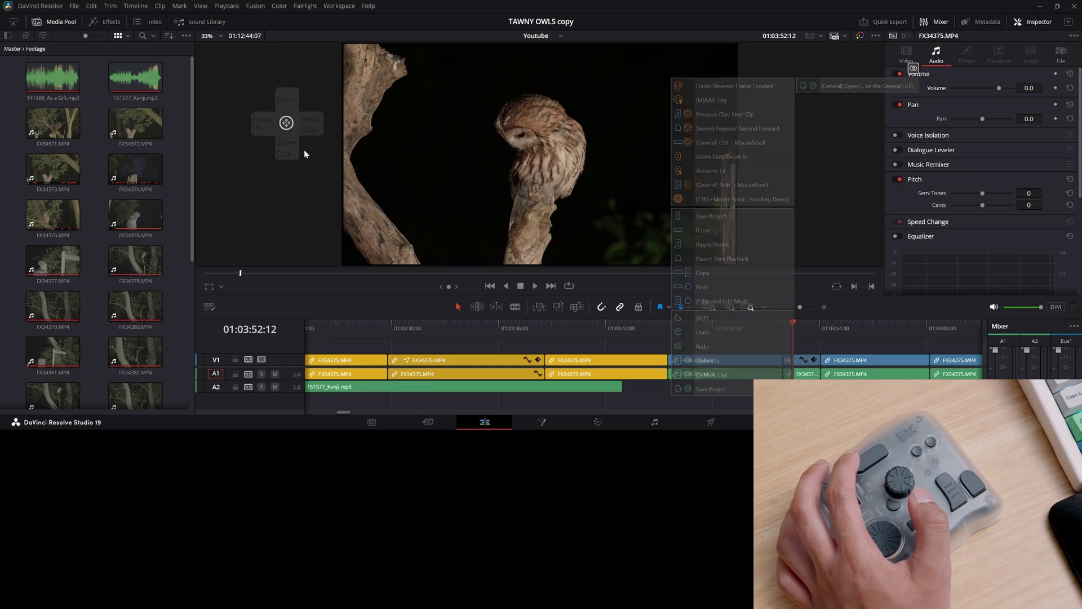
Step: In the HUD style settings, raise the shortcut overlay's opacity
{"action": "right_click", "coordinate": [286, 124]}
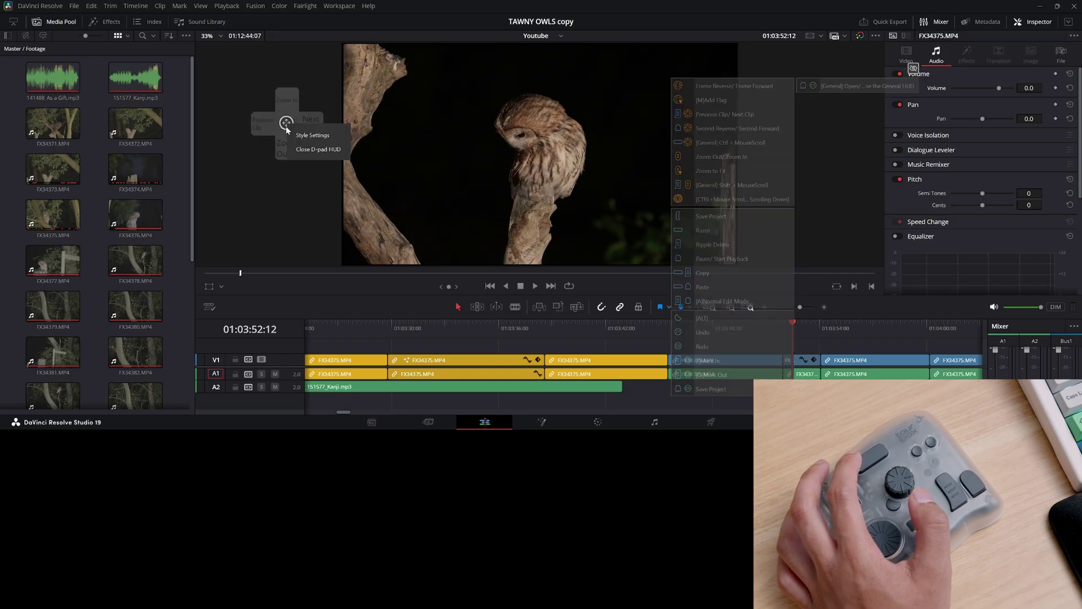
{"action": "left_click", "coordinate": [306, 136]}
{"action": "left_click", "coordinate": [522, 182]}
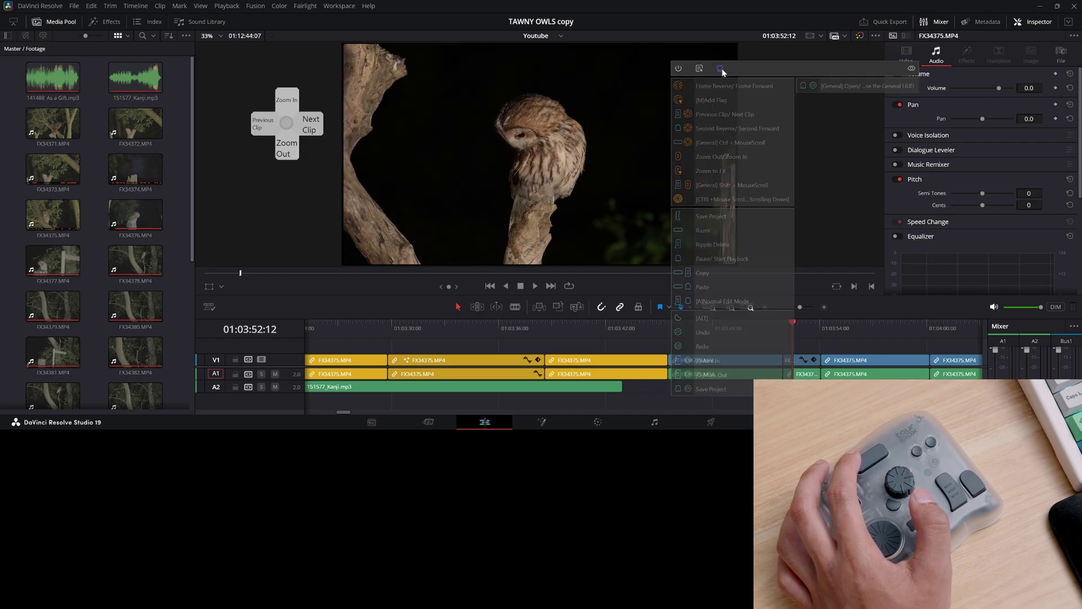
{"action": "left_click", "coordinate": [721, 68]}
{"action": "left_click_drag", "start_coordinate": [590, 193], "coordinate": [645, 193]}
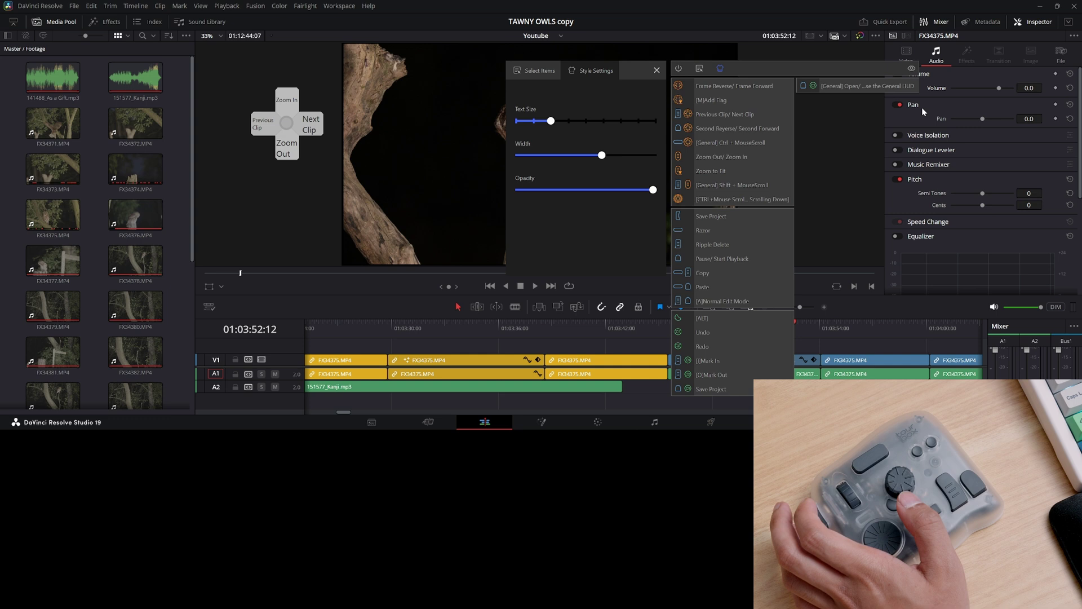
Step: Turn off the General HUD and confirm with OK
{"action": "left_click", "coordinate": [677, 71]}
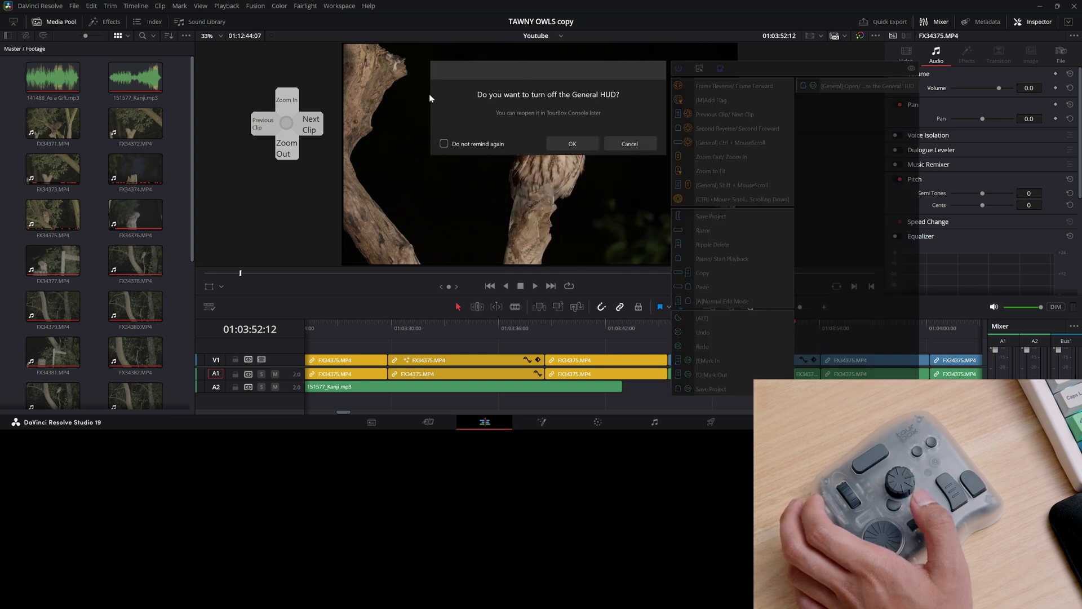
{"action": "left_click", "coordinate": [629, 145]}
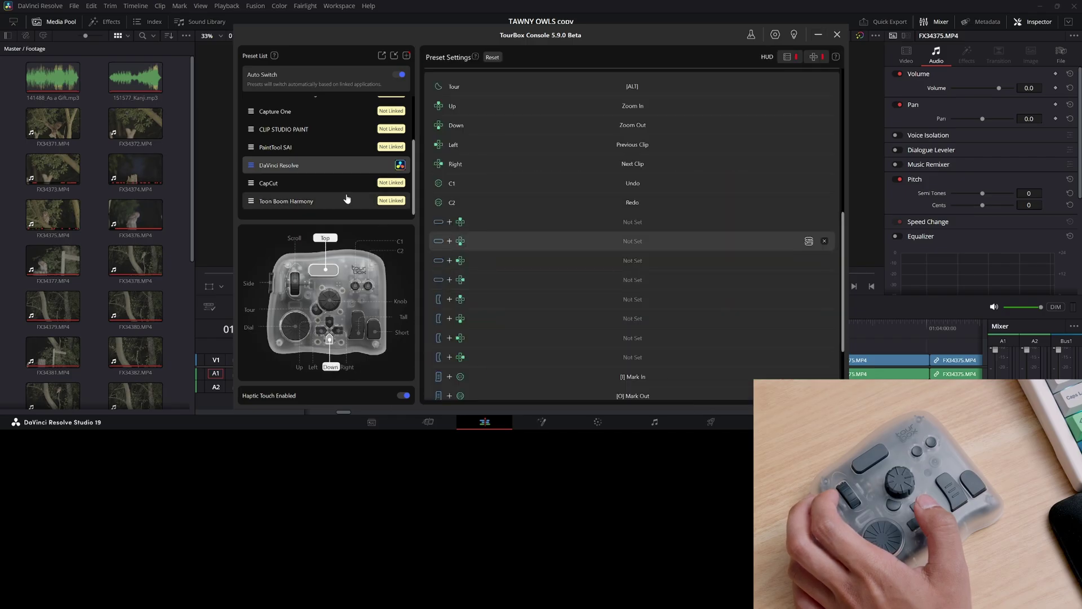
{"action": "scroll", "coordinate": [342, 142], "scroll_direction": "down", "scroll_amount": 3}
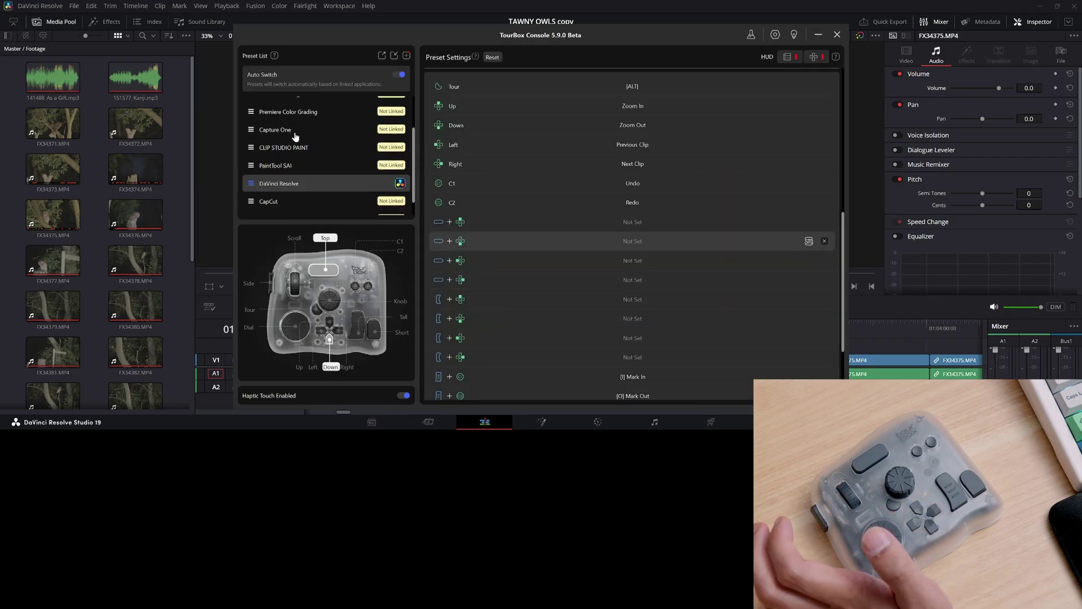
{"action": "scroll", "coordinate": [296, 138], "scroll_direction": "down", "scroll_amount": 1}
{"action": "scroll", "coordinate": [298, 149], "scroll_direction": "up", "scroll_amount": 2}
{"action": "scroll", "coordinate": [302, 161], "scroll_direction": "down", "scroll_amount": 2}
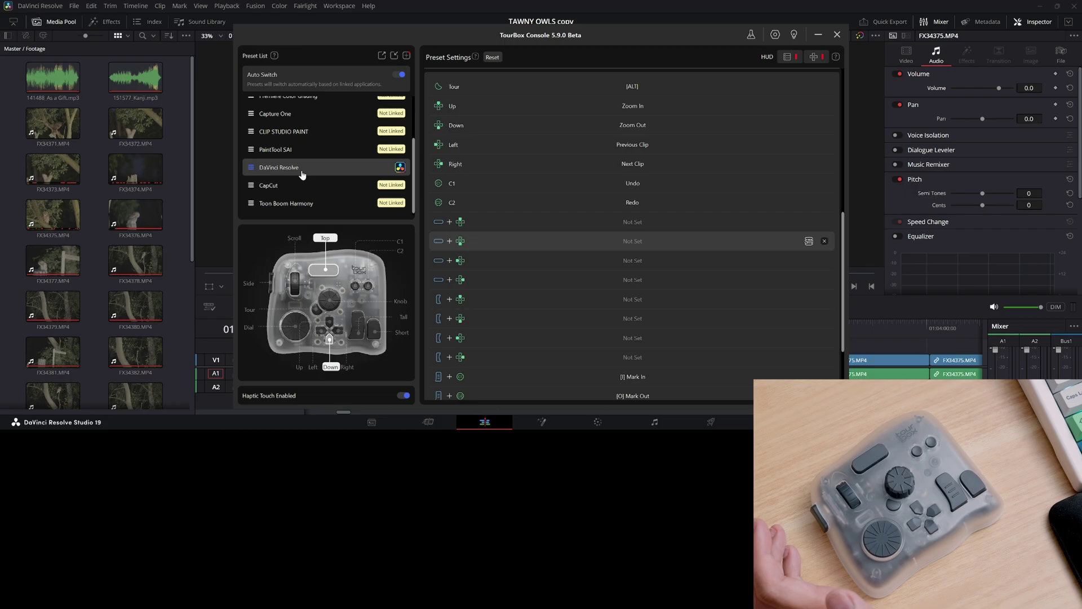
{"action": "scroll", "coordinate": [385, 165], "scroll_direction": "up", "scroll_amount": 3}
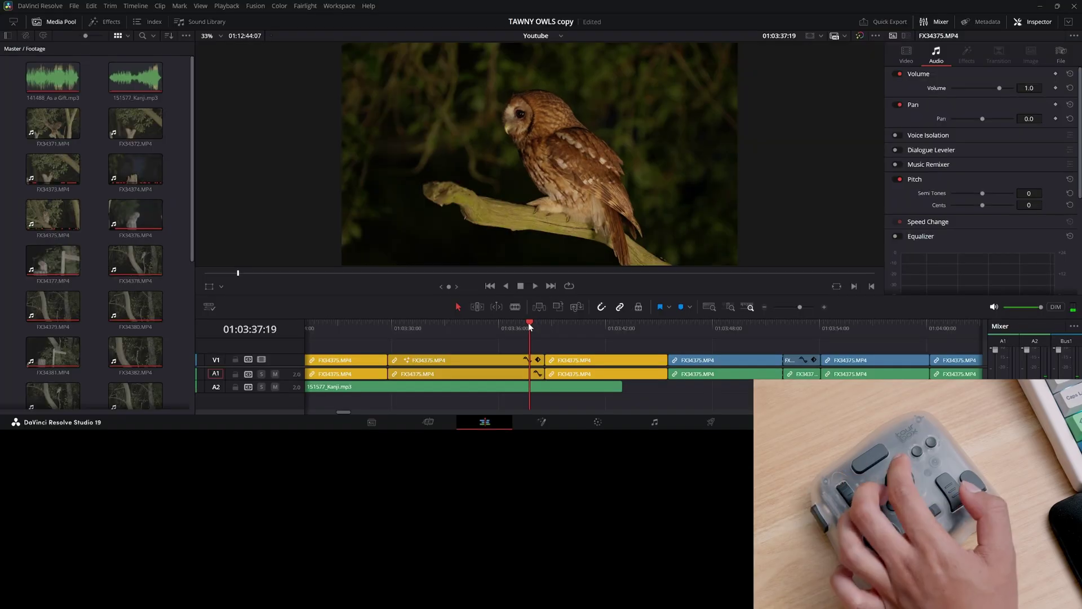
{"action": "key", "text": "Left"}
{"action": "key", "text": "Left"}
{"action": "key", "text": "Left"}
{"action": "key", "text": "Left"}
{"action": "key", "text": "Left"}
{"action": "key", "text": "Left"}
{"action": "key", "text": "Left"}
{"action": "key", "text": "Left"}
{"action": "key", "text": "Left"}
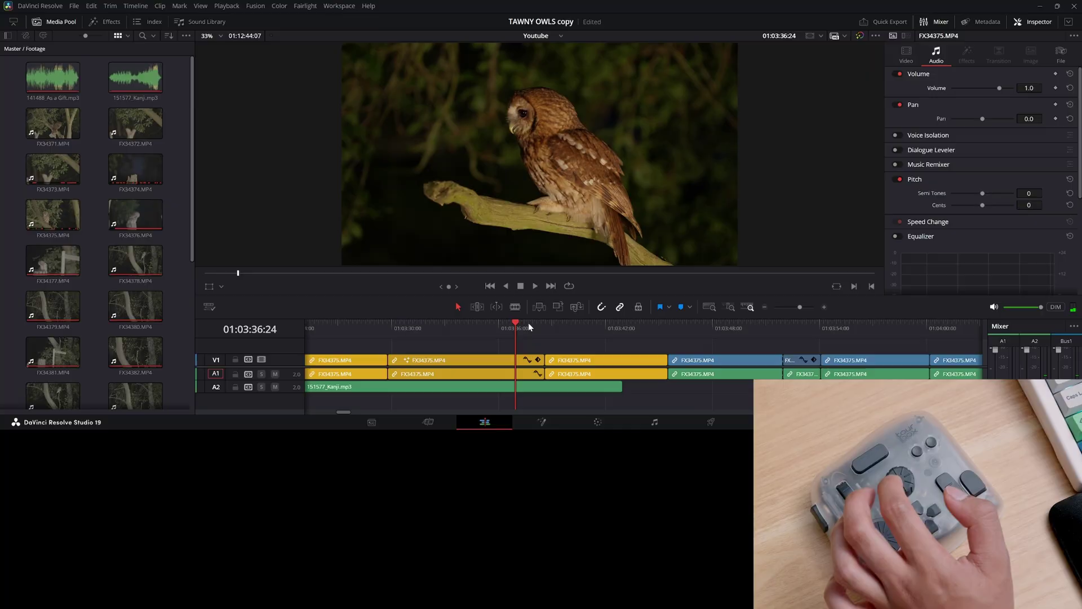